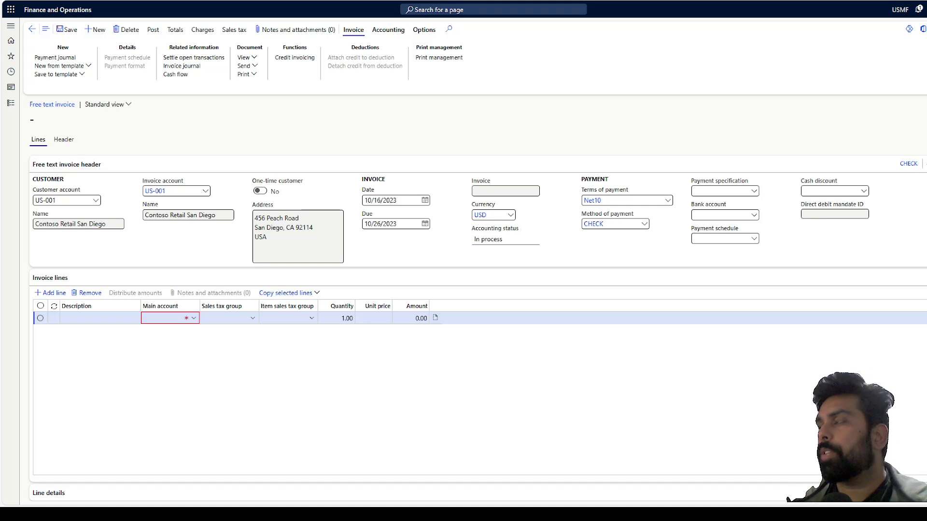
# - Start a new custom field on the Customer free text invoice table with prefix 'Description'
pyautogui.rightClick(423, 244)
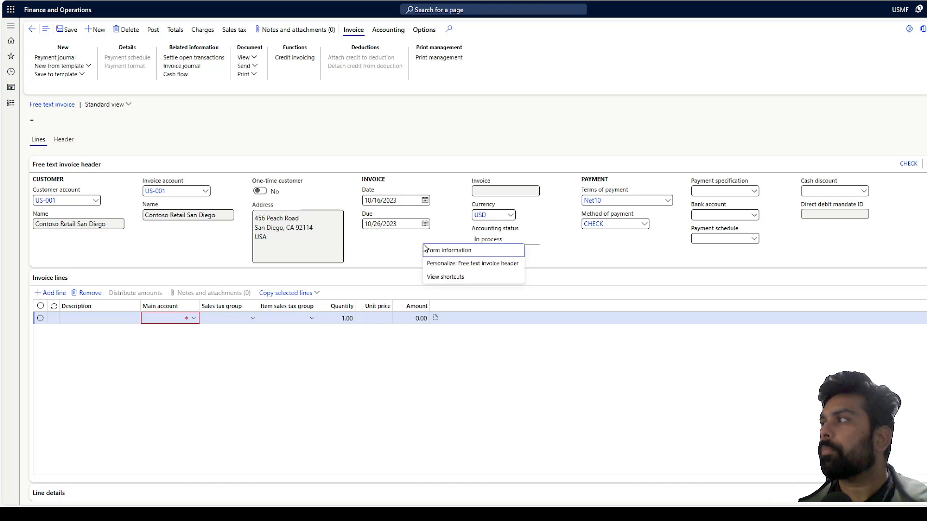
pyautogui.click(449, 264)
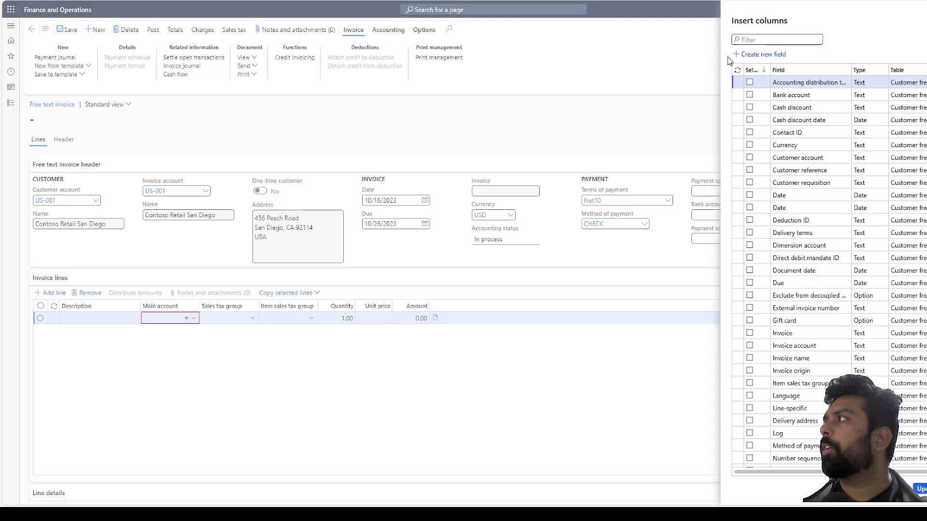
pyautogui.click(761, 55)
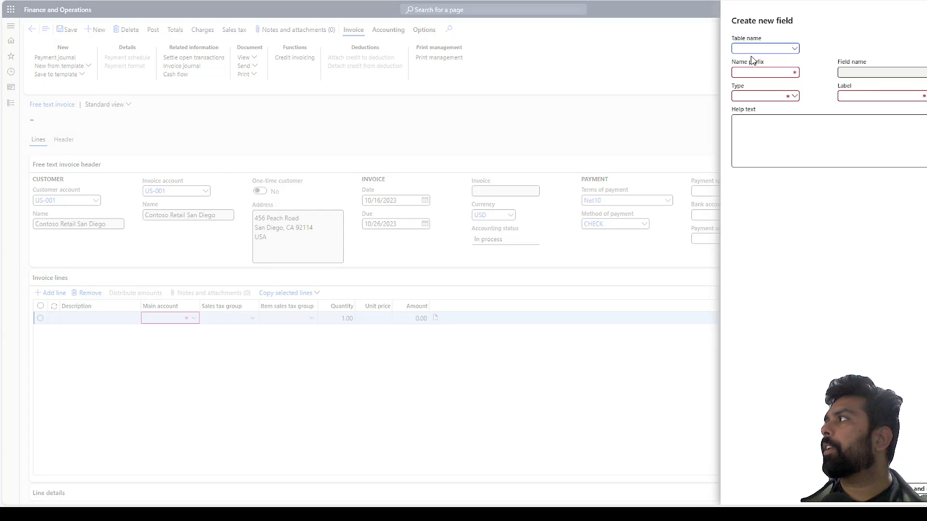
pyautogui.click(794, 49)
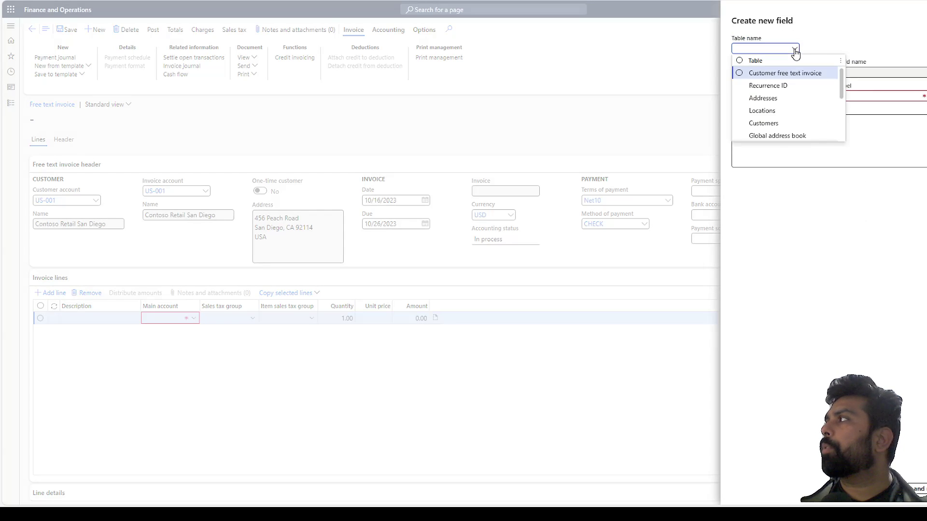
pyautogui.click(781, 72)
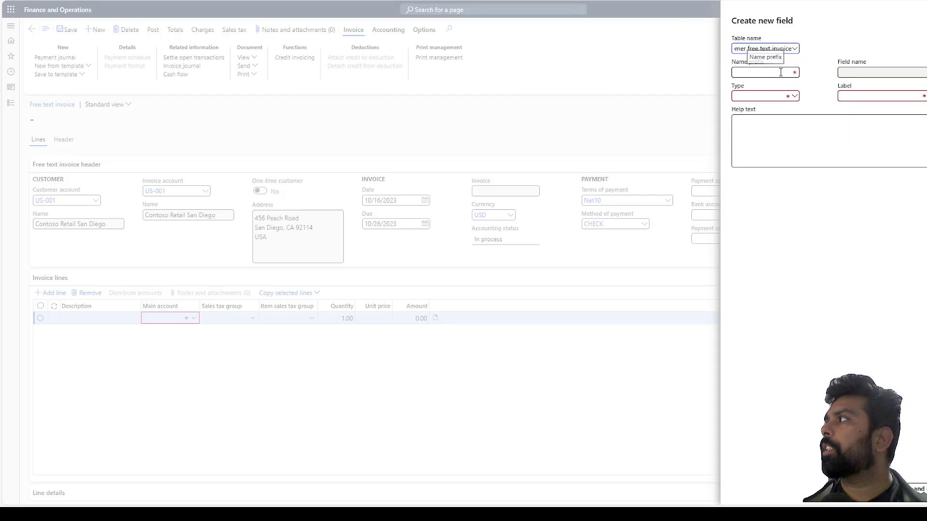
pyautogui.click(784, 72)
pyautogui.write('Descriptio')
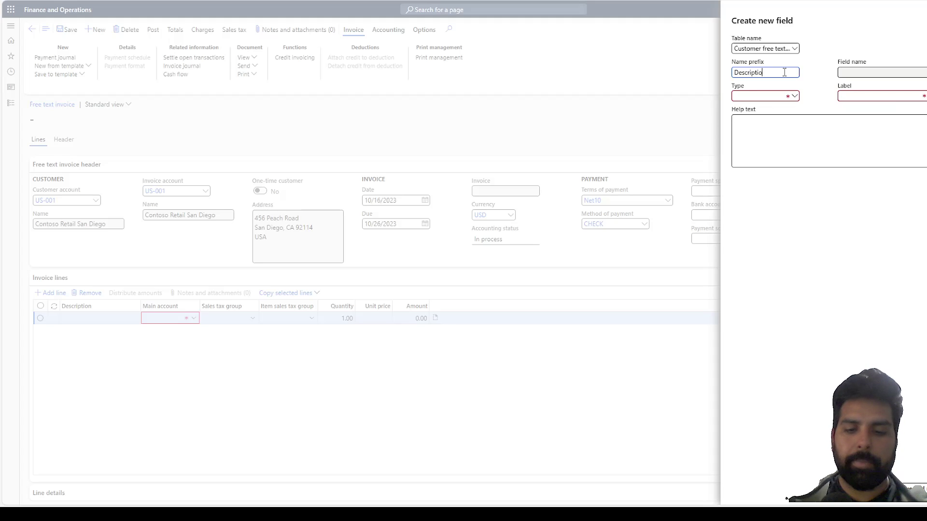
pyautogui.write('n')
# - Make it a Text field labelled 'Description', help text 'Enter header description for free text invoice', length 50, and save
pyautogui.click(795, 96)
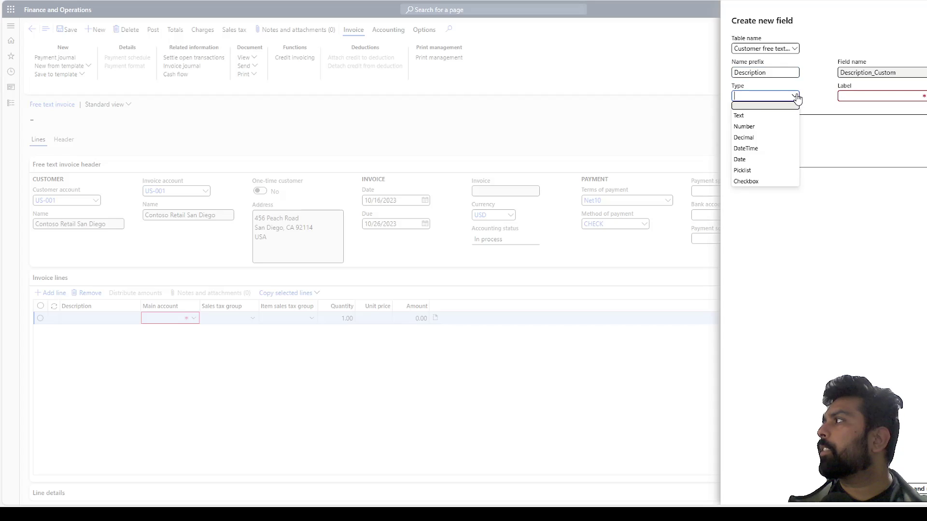
pyautogui.click(762, 117)
pyautogui.click(900, 95)
pyautogui.write('Descriptio')
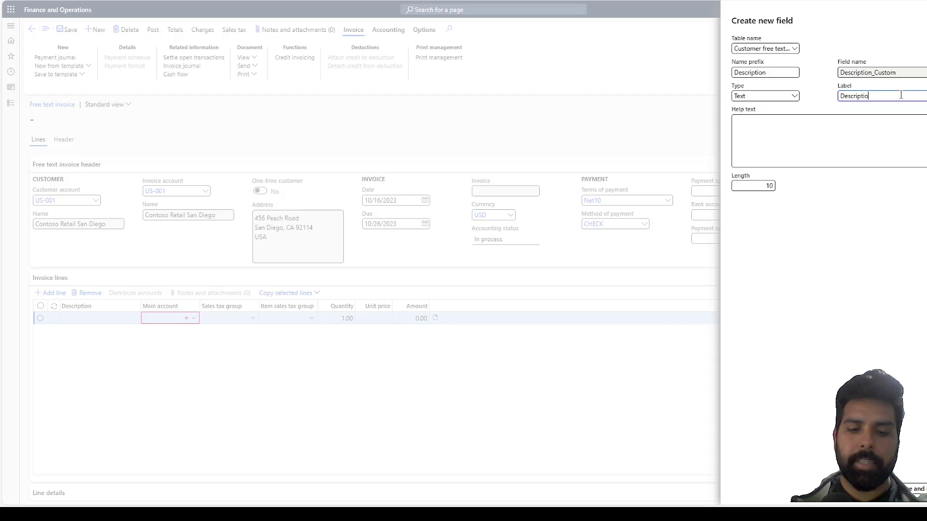
pyautogui.write('n')
pyautogui.click(865, 122)
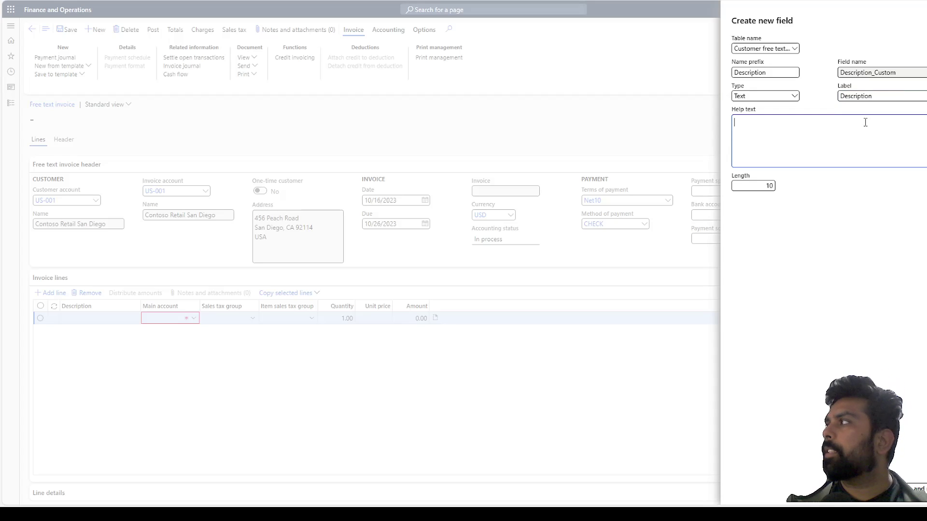
pyautogui.write('Enter ')
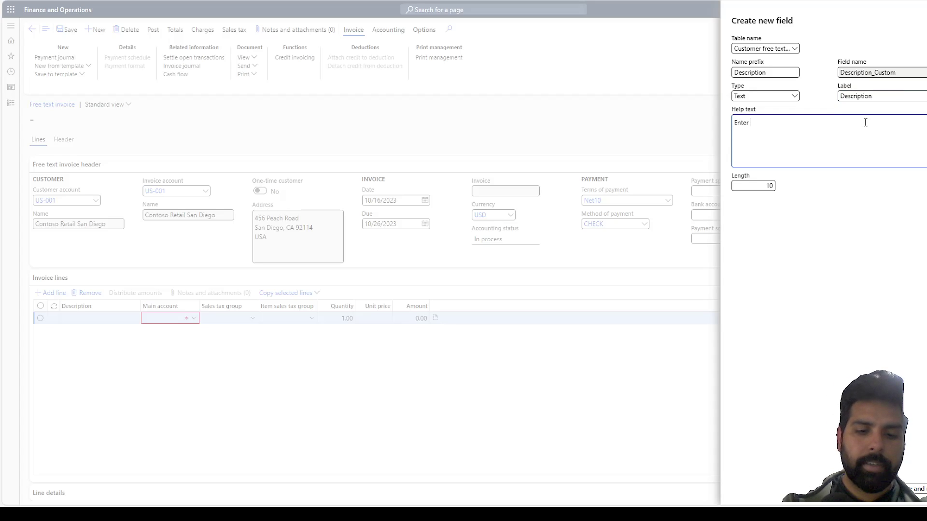
pyautogui.write('header descr')
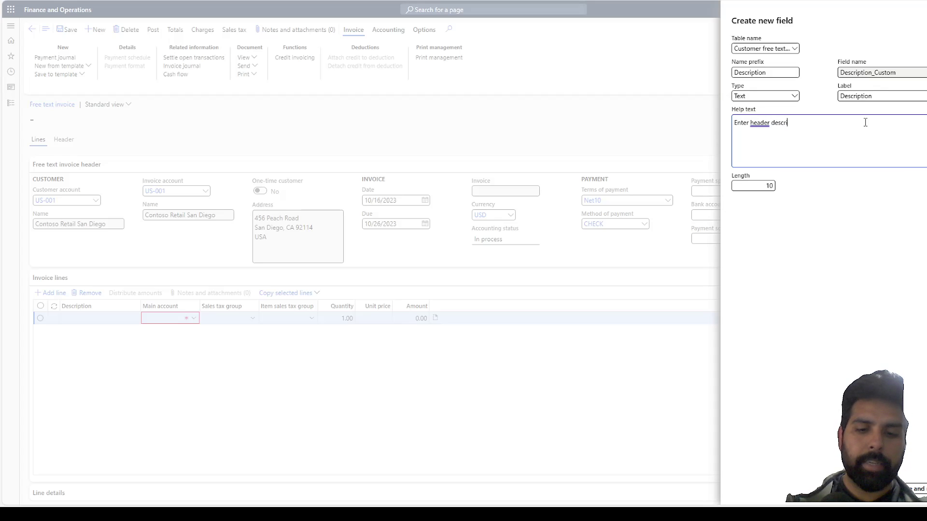
pyautogui.write('iption for')
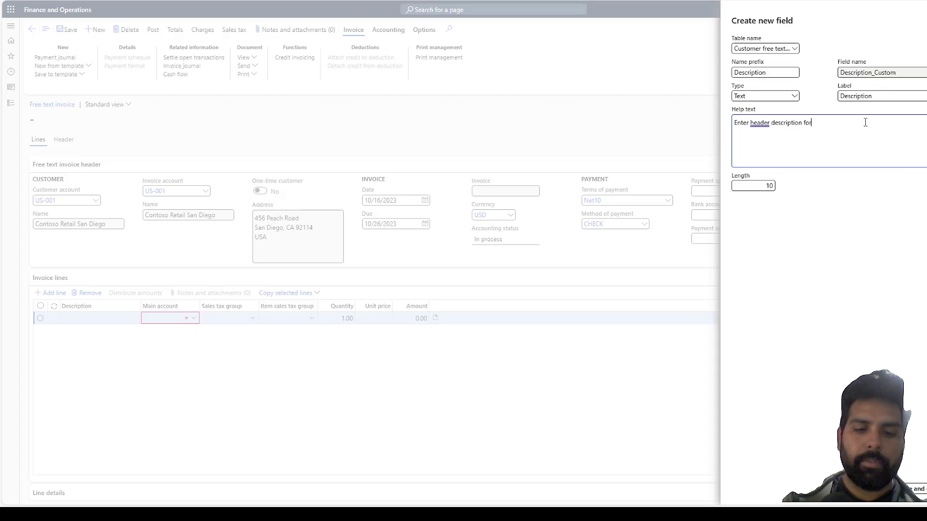
pyautogui.write(' free text ')
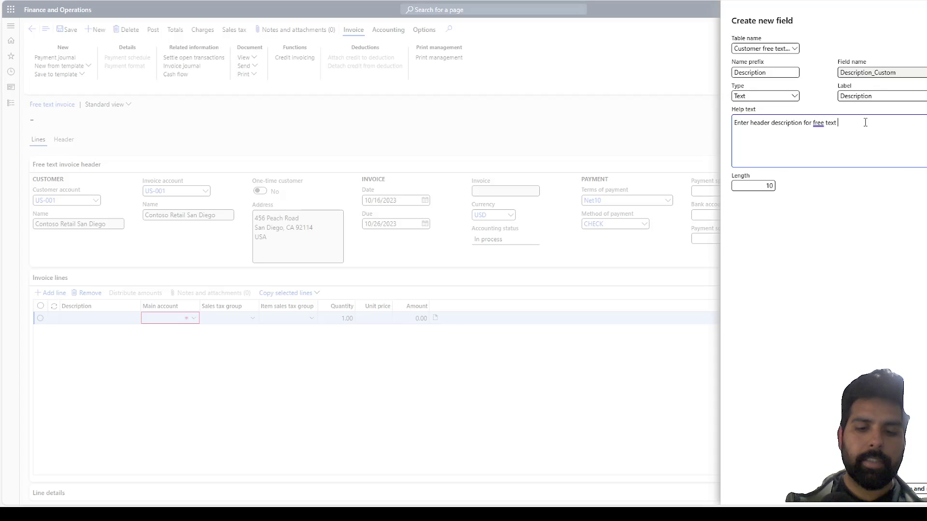
pyautogui.write('invoice')
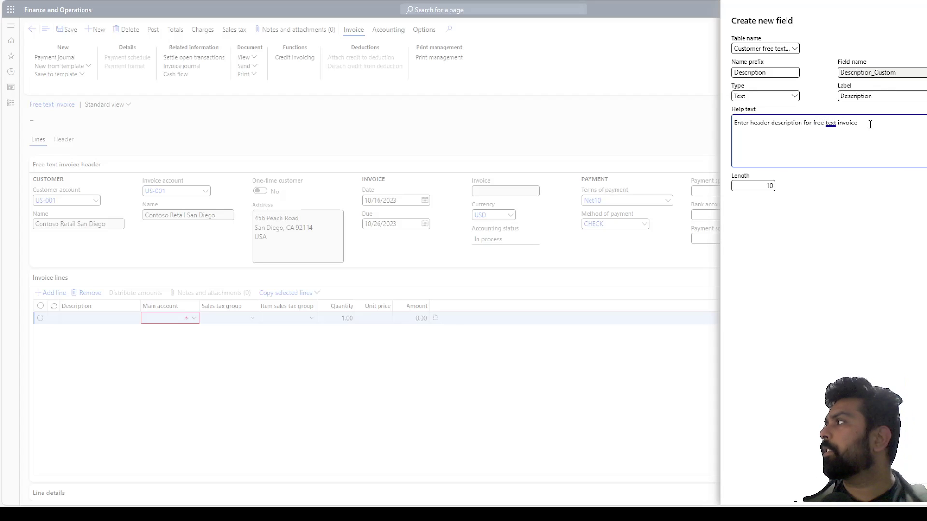
pyautogui.press('Tab')
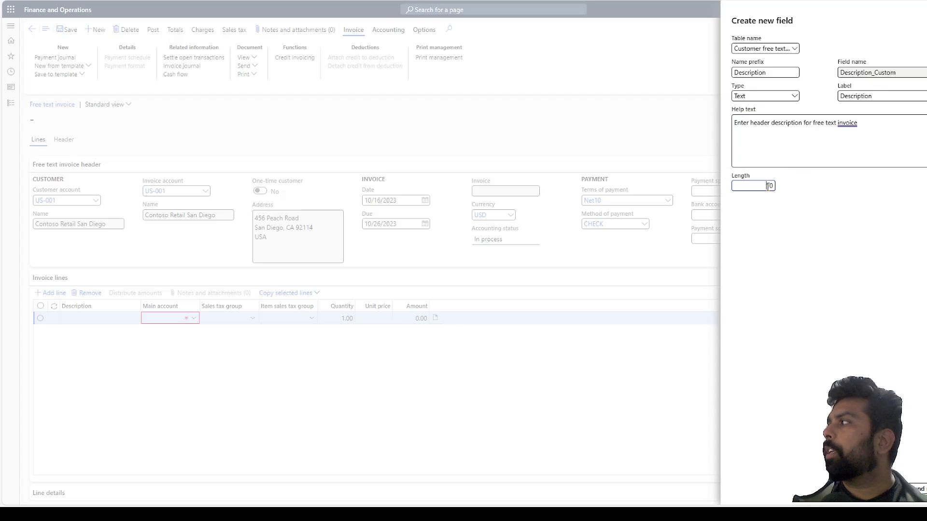
pyautogui.write('50')
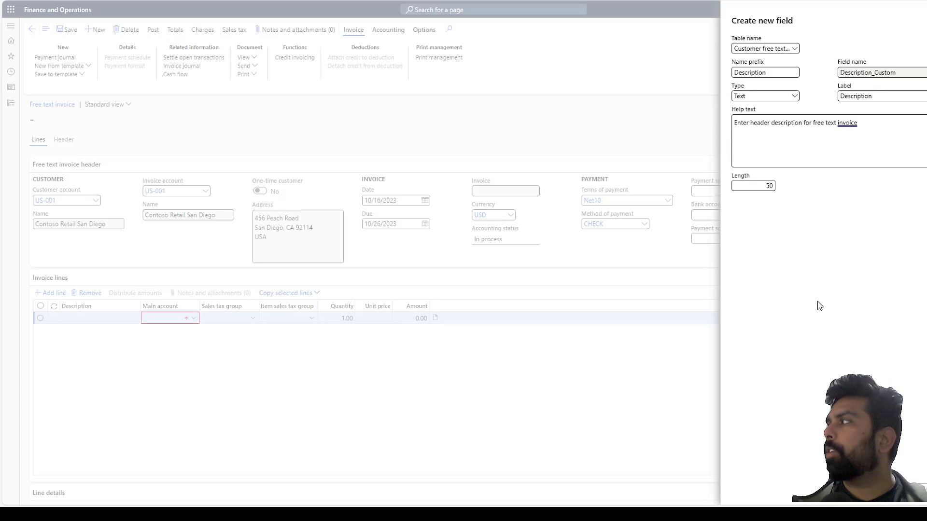
pyautogui.click(857, 502)
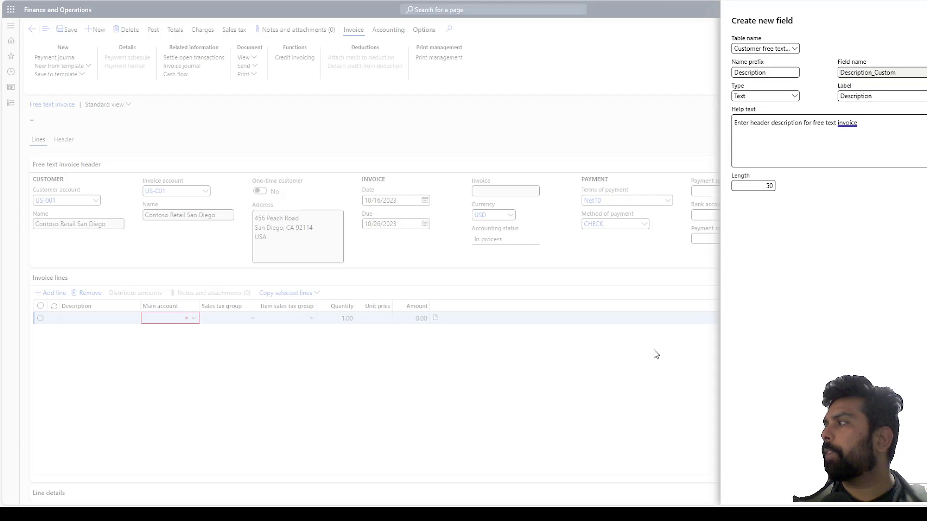
pyautogui.click(585, 230)
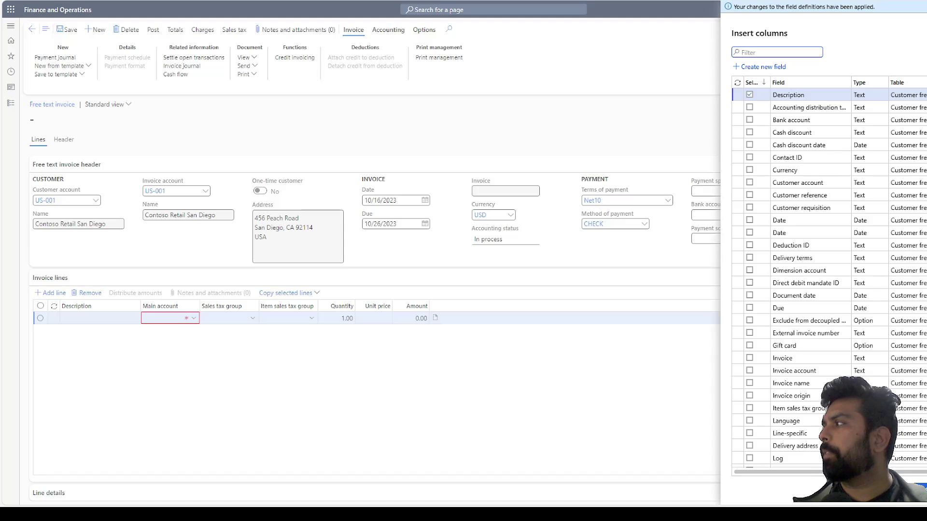
# - Close the Insert columns pane and return to the free text invoice
pyautogui.press('Escape')
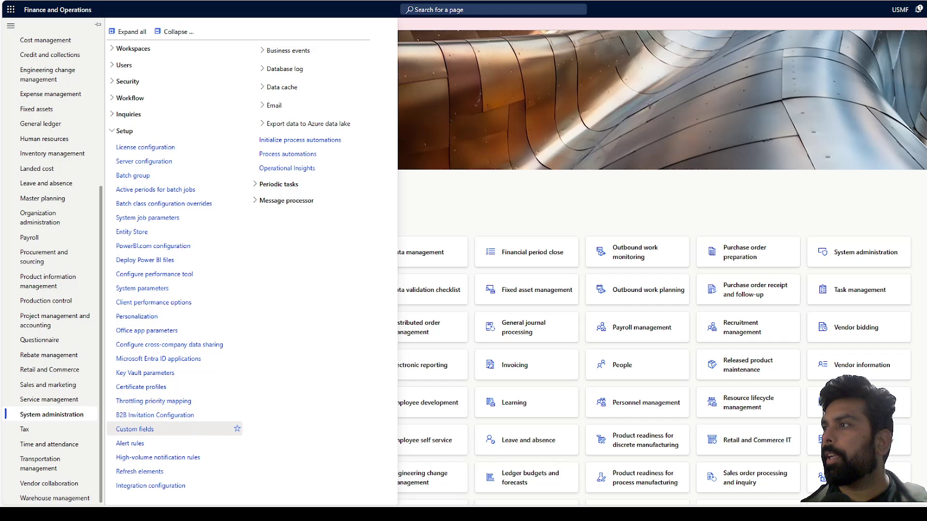
# - Enable CustInvoiceTable's Description custom field on both free text invoice entities and apply the changes
pyautogui.click(134, 431)
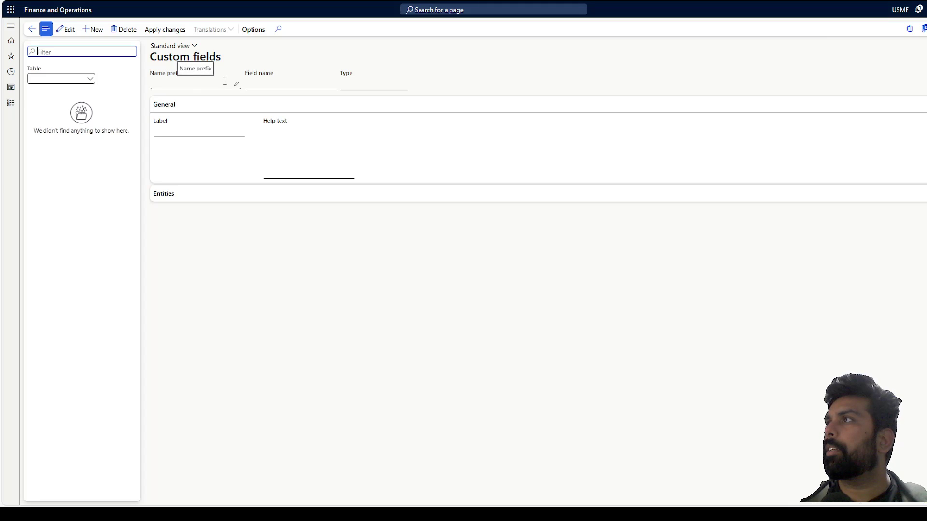
pyautogui.click(66, 30)
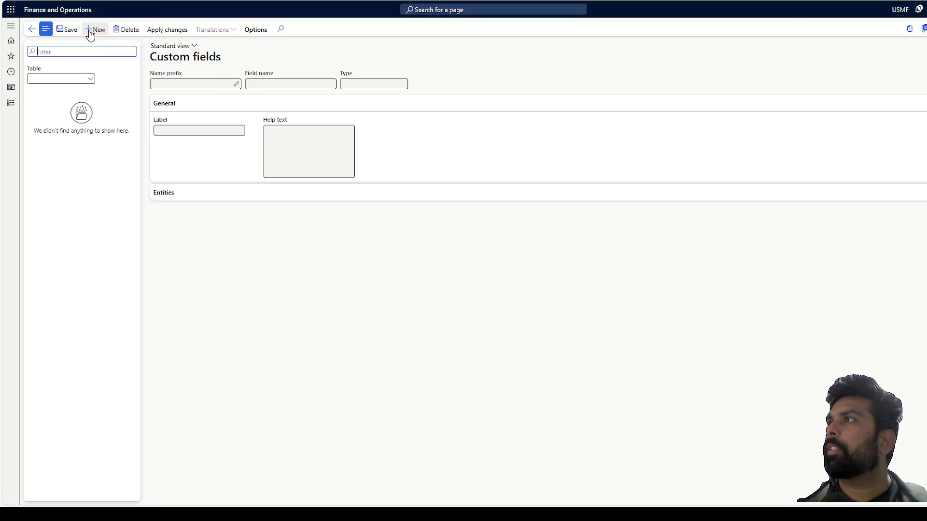
pyautogui.click(91, 83)
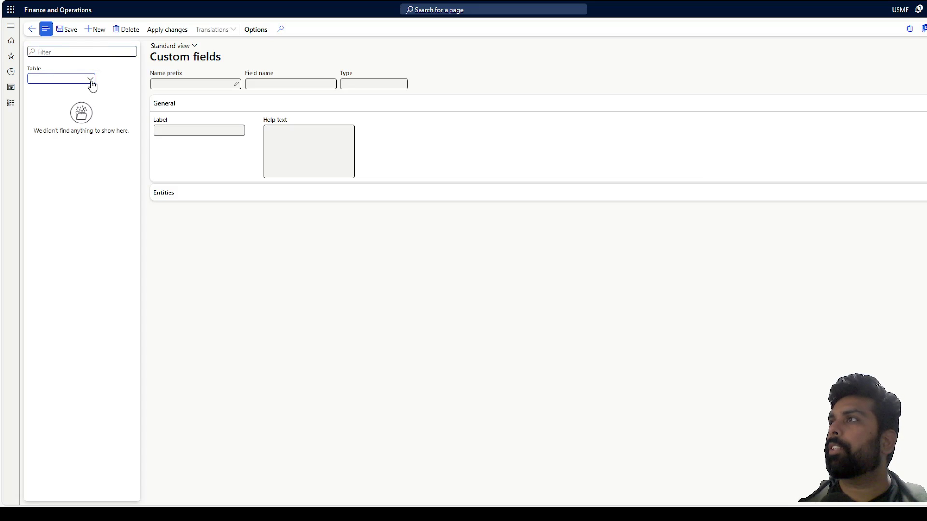
pyautogui.click(74, 102)
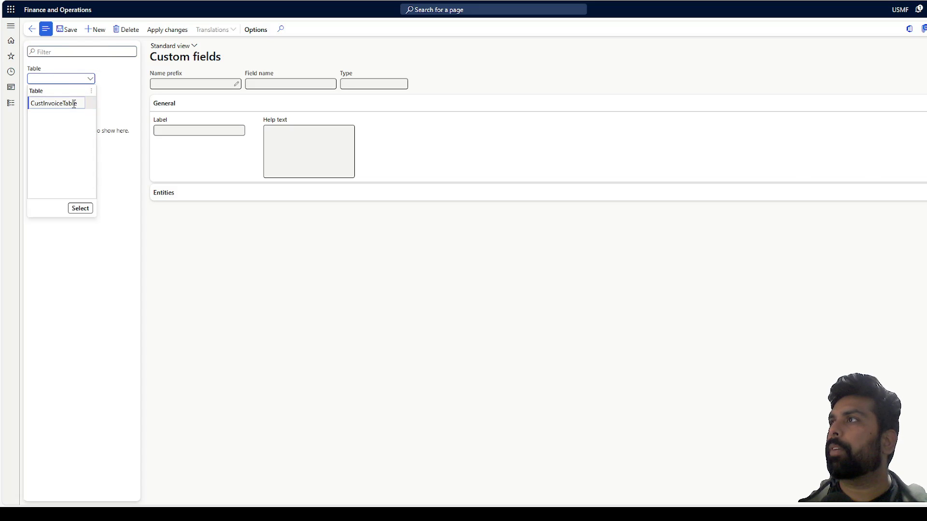
pyautogui.click(81, 208)
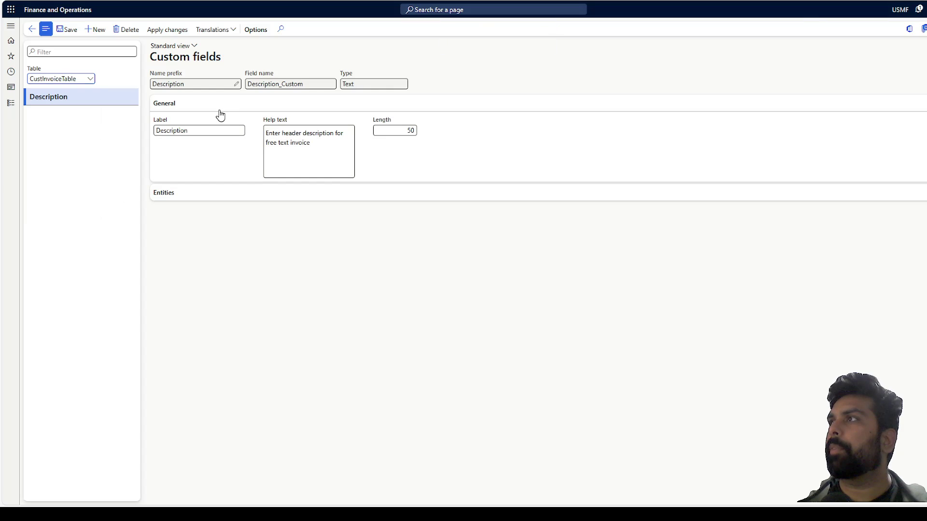
pyautogui.click(211, 193)
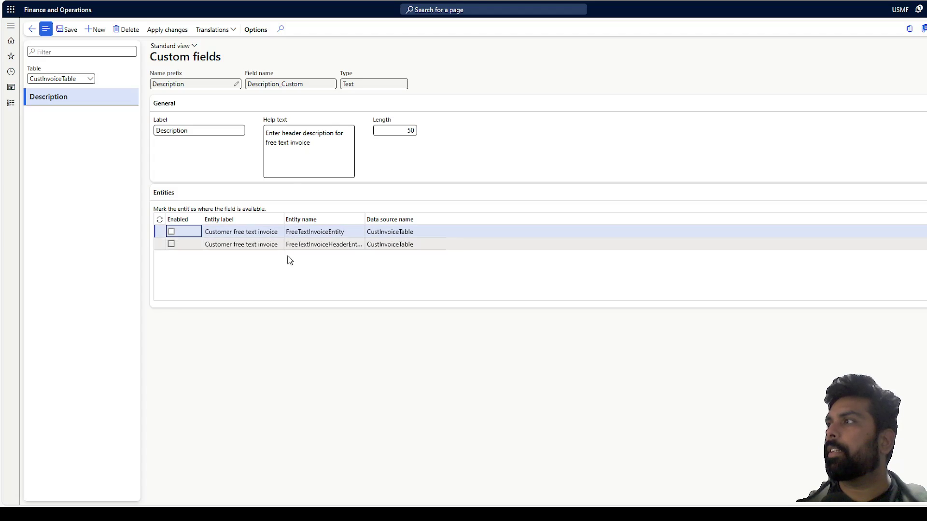
pyautogui.click(171, 232)
pyautogui.click(171, 244)
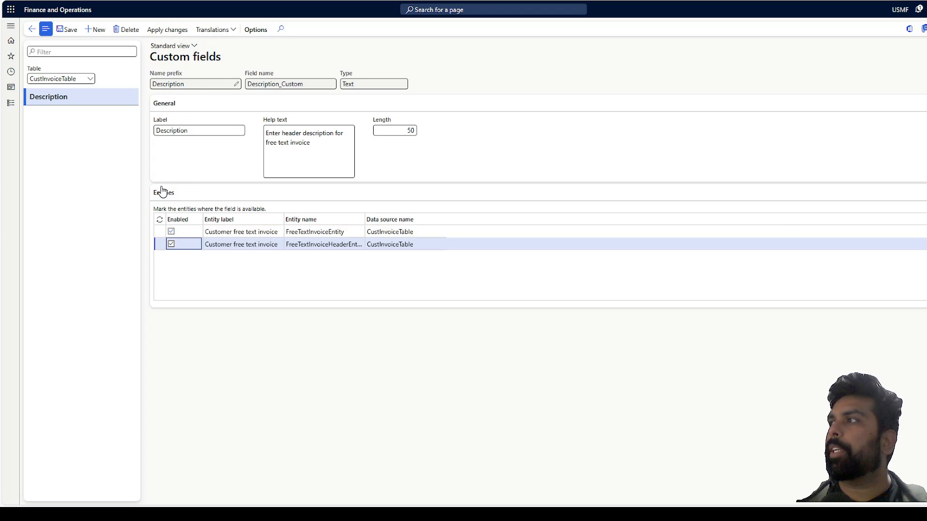
pyautogui.click(159, 30)
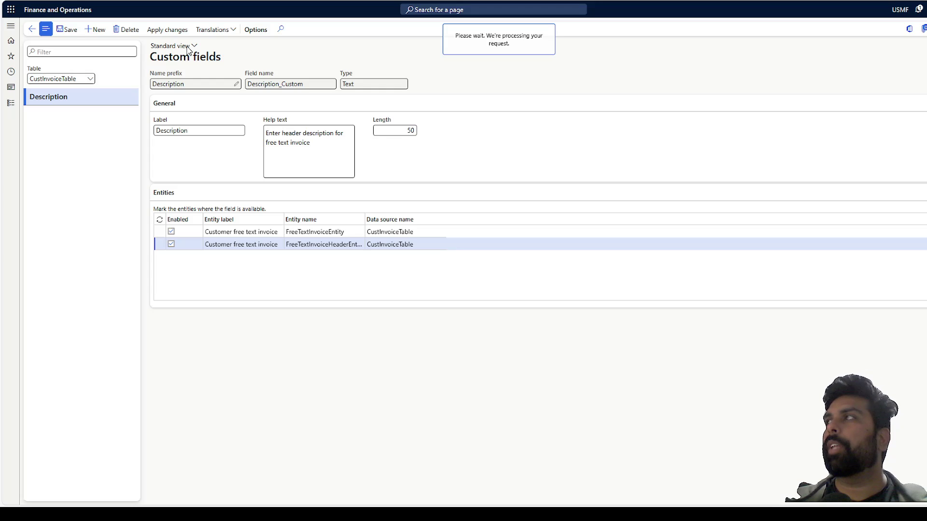
# - From Accounts receivable > All free text invoices, create an invoice for customer US-001
pyautogui.click(63, 11)
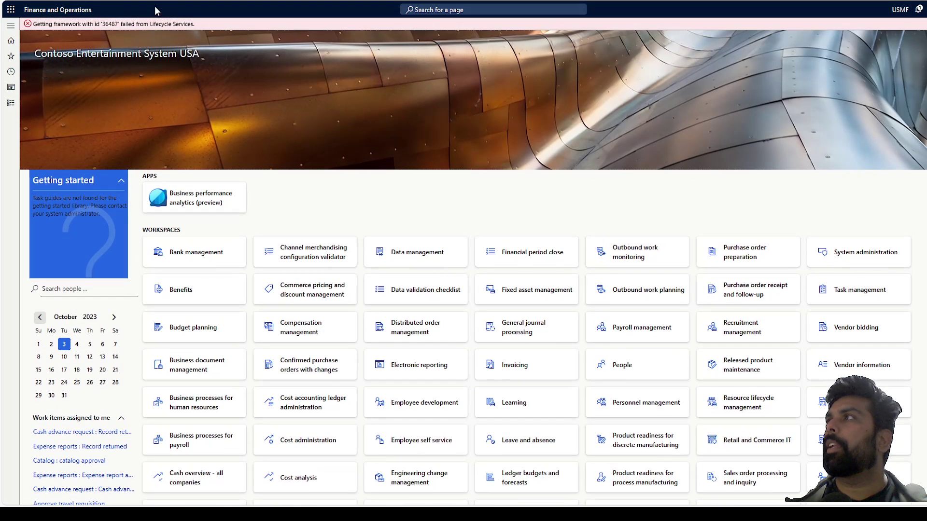
pyautogui.click(11, 104)
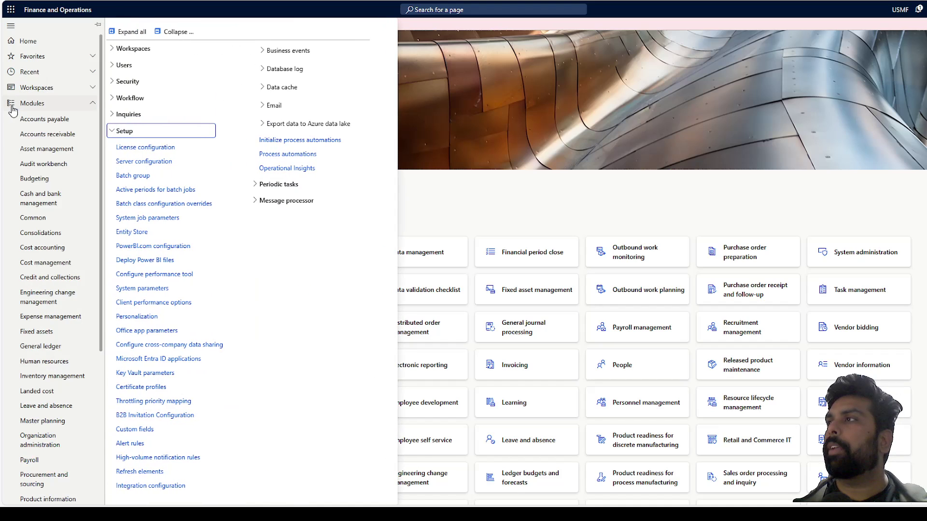
pyautogui.click(60, 137)
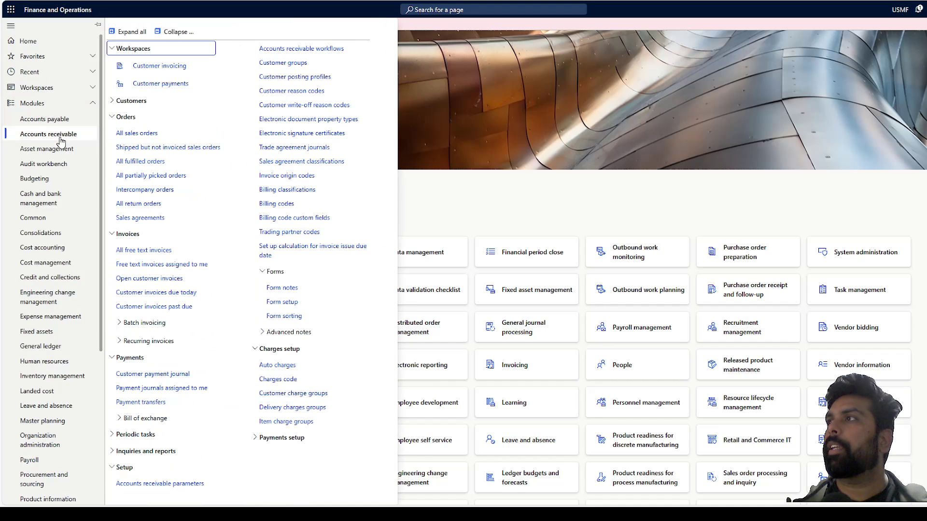
pyautogui.click(156, 251)
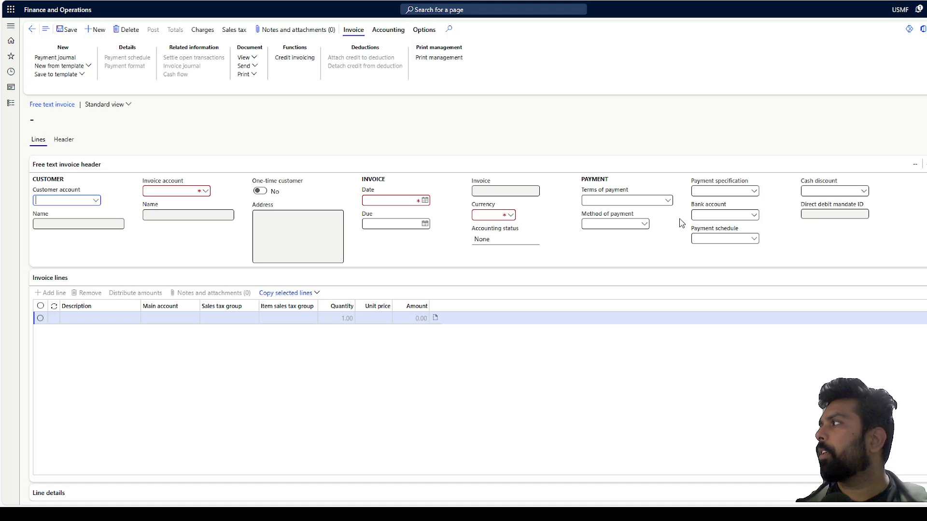
pyautogui.click(96, 202)
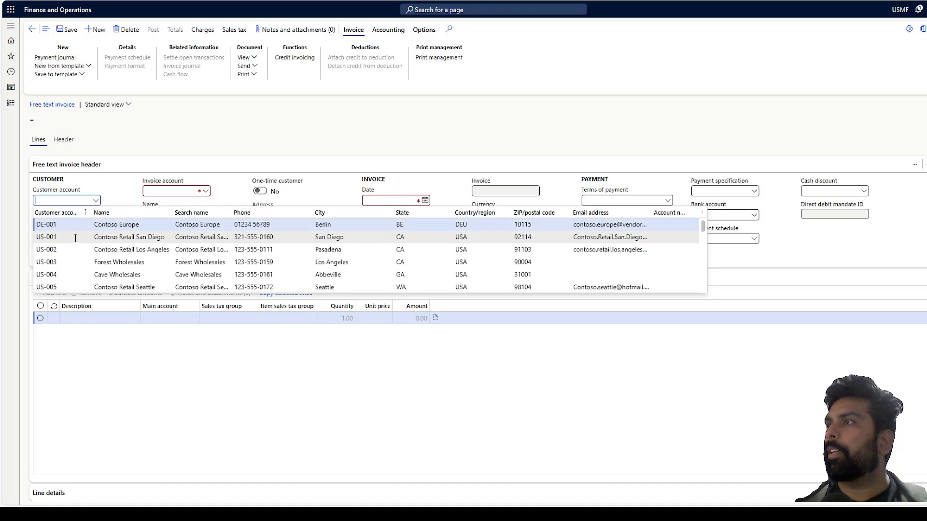
pyautogui.click(307, 237)
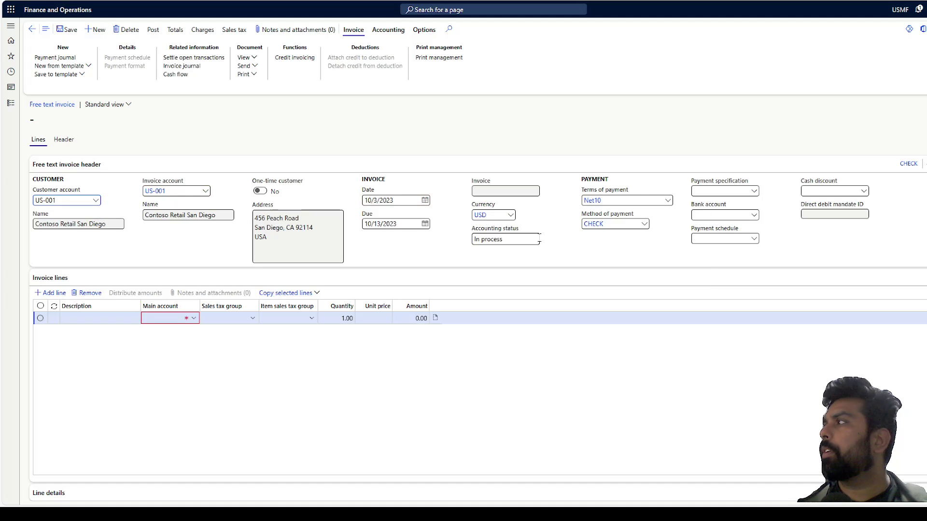
# - Insert the Description field into the invoice header, then search pages for 'defau'
pyautogui.rightClick(605, 249)
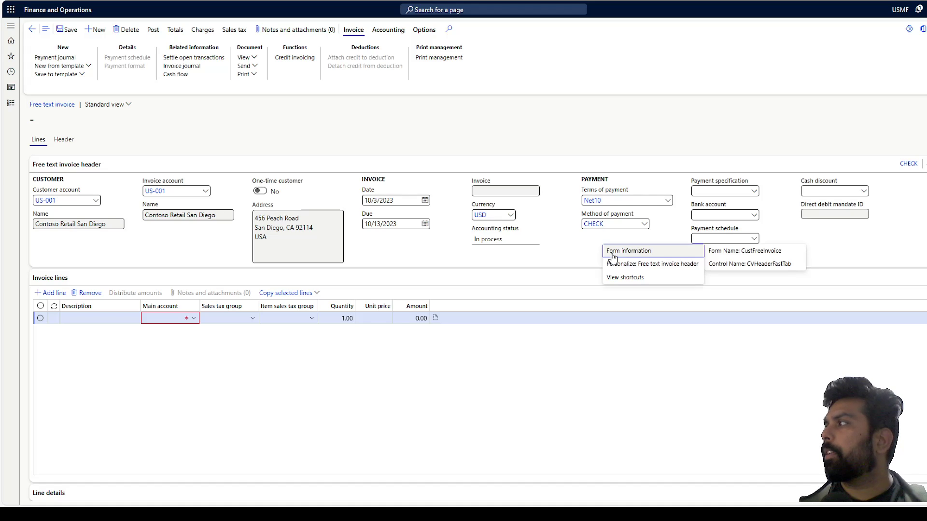
pyautogui.click(622, 266)
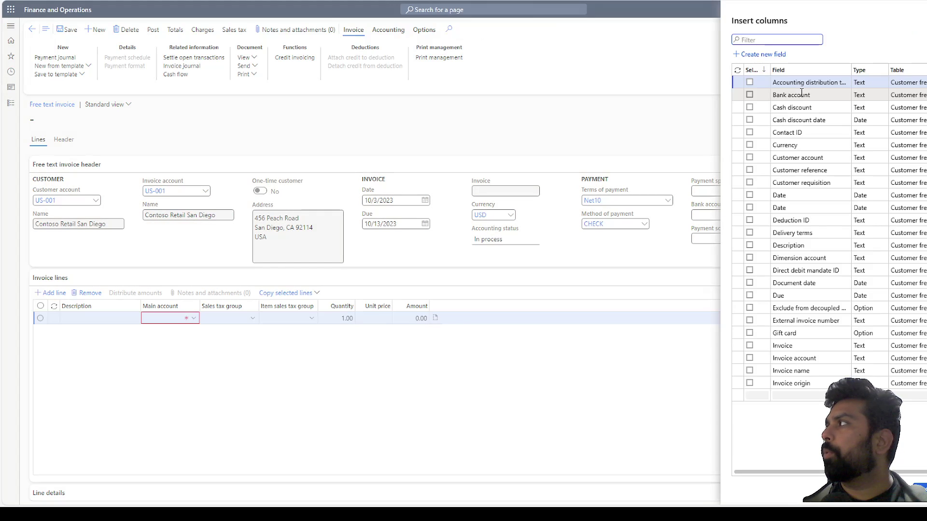
pyautogui.click(750, 245)
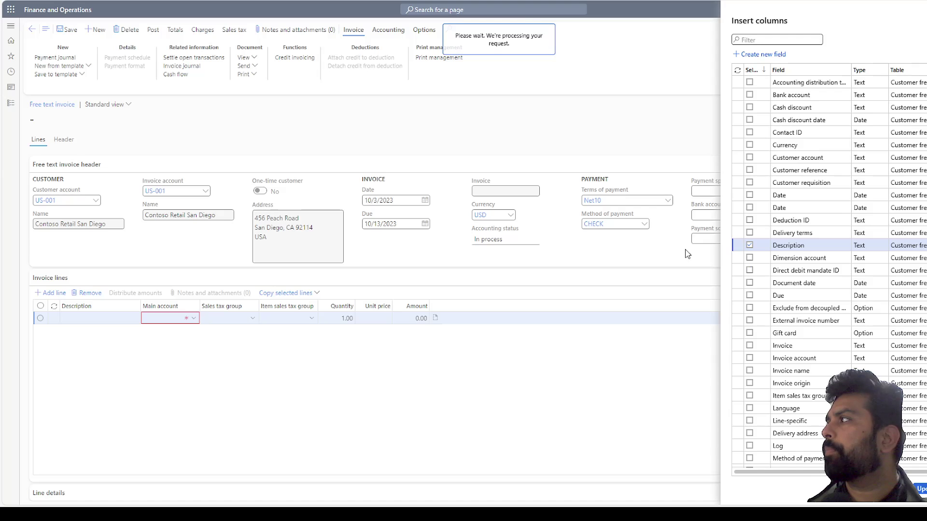
pyautogui.click(813, 250)
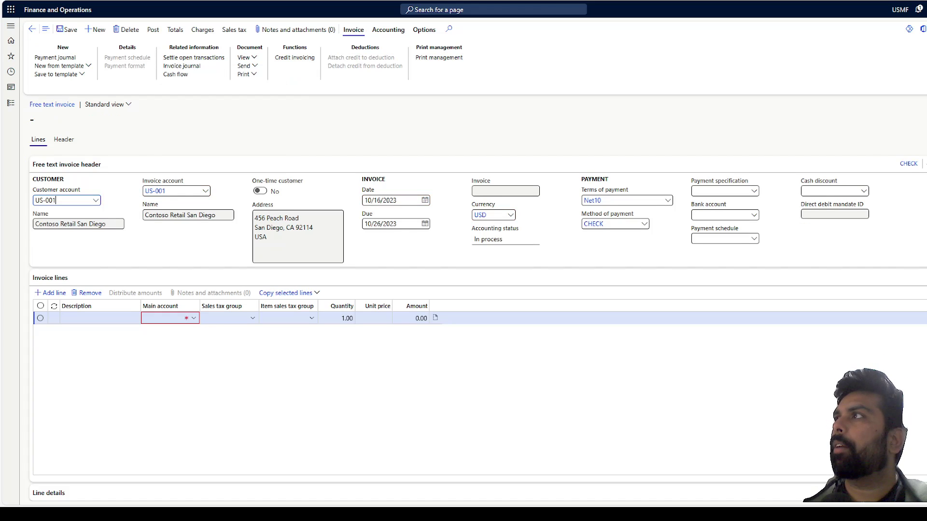
pyautogui.click(438, 9)
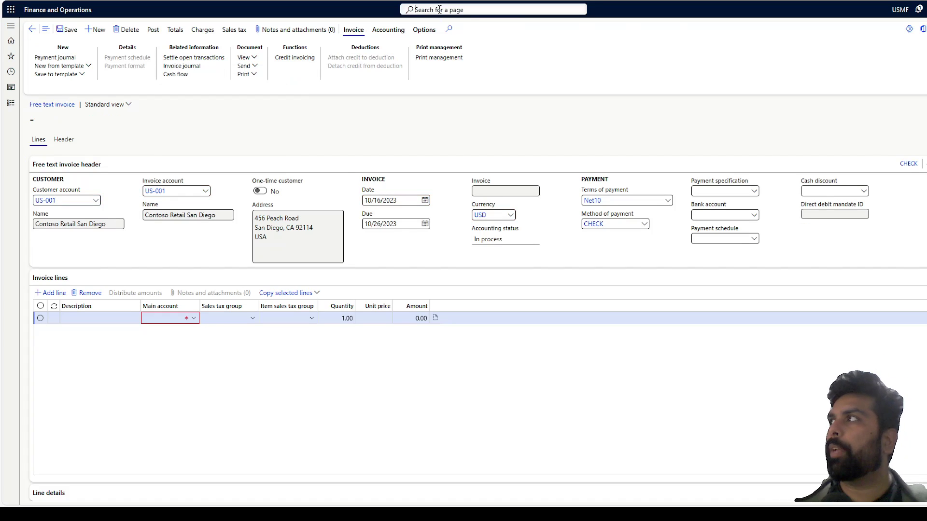
pyautogui.write('default desc')
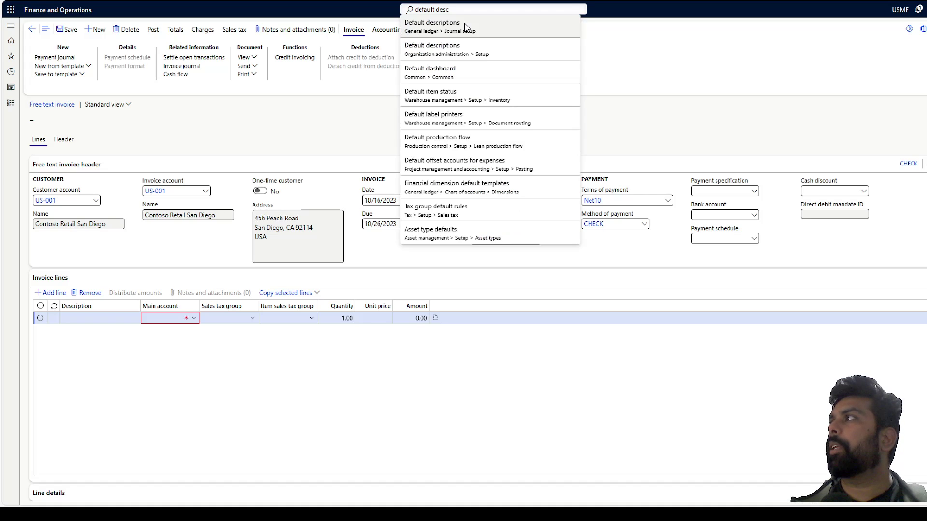
# - Open Default descriptions and start a new description record
pyautogui.click(451, 48)
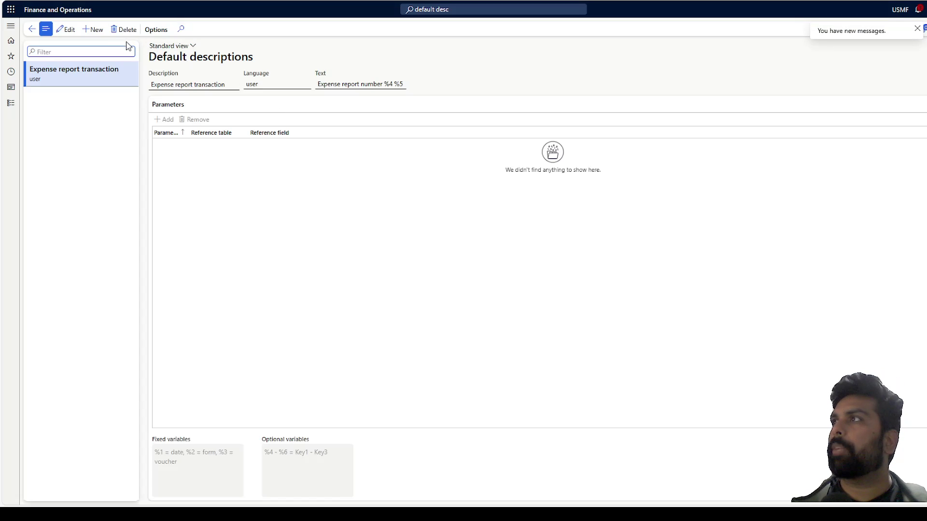
pyautogui.click(95, 32)
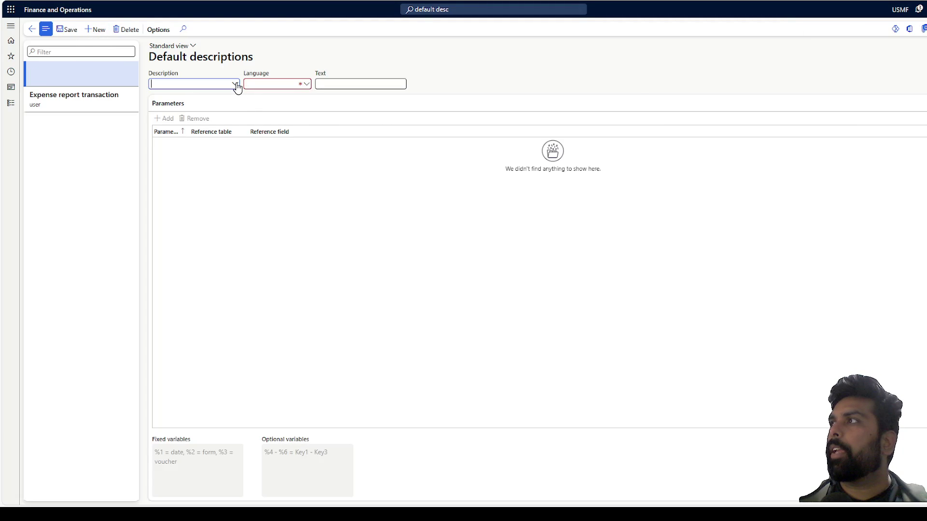
# - Save a Customer - invoice, customer default description in language en-us
pyautogui.click(235, 87)
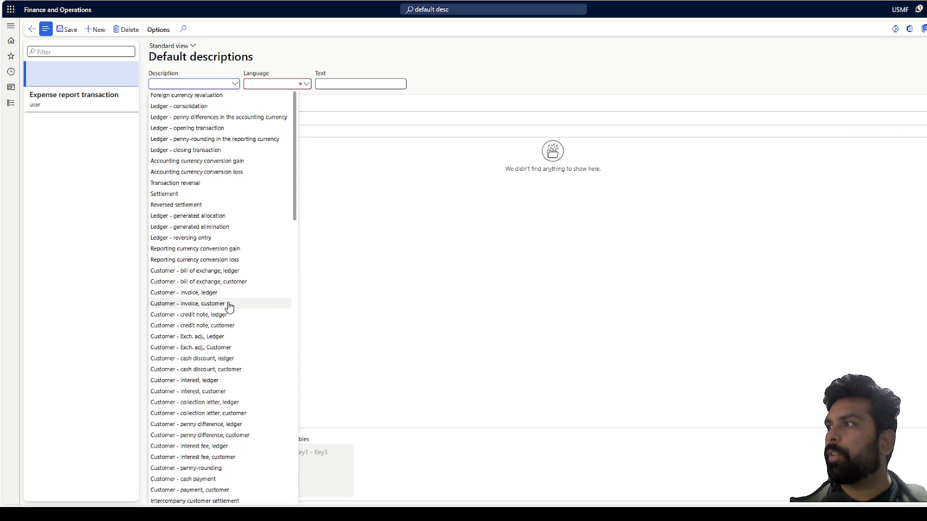
pyautogui.click(229, 306)
pyautogui.click(286, 84)
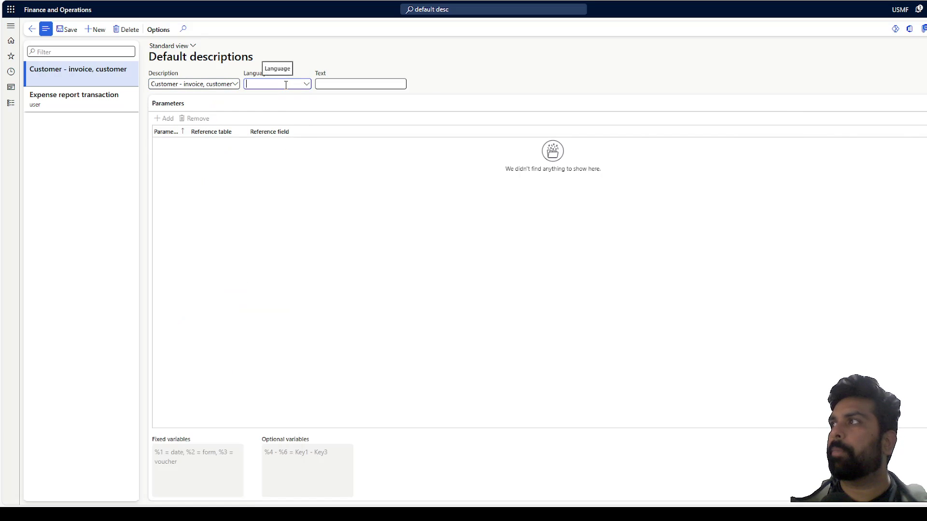
pyautogui.press('Tab')
pyautogui.click(68, 30)
# - Add parameter 4 from CustInvoiceTable Description_Custom and set the description text to %4
pyautogui.click(163, 119)
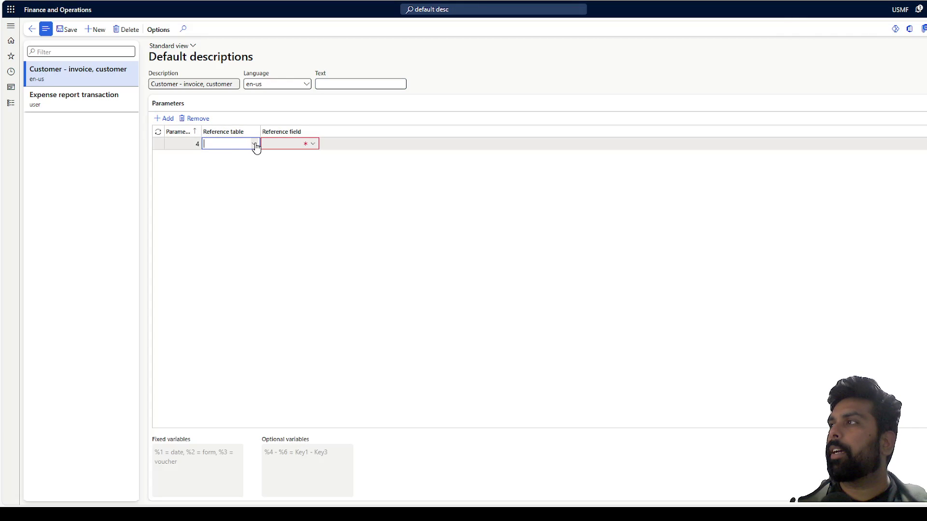
pyautogui.click(256, 147)
pyautogui.click(260, 164)
pyautogui.click(311, 146)
pyautogui.click(307, 159)
pyautogui.write('desc')
pyautogui.press('Return')
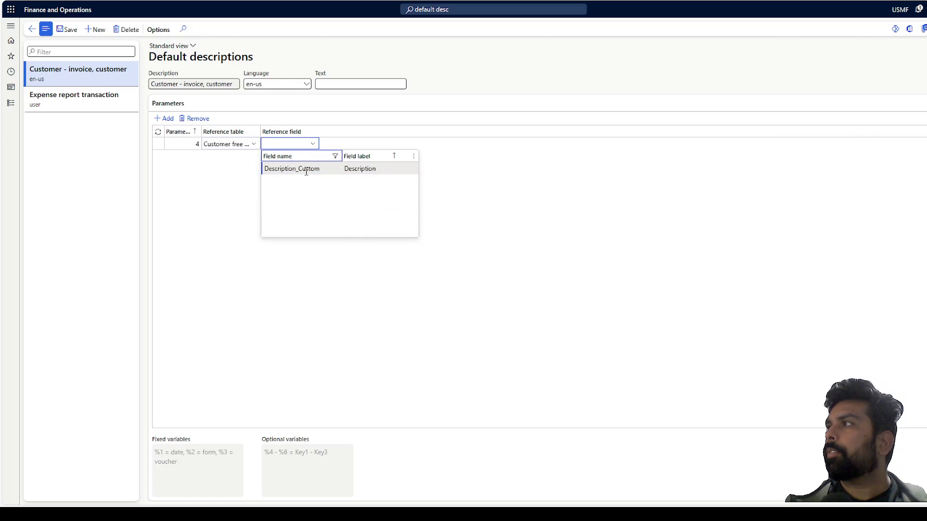
pyautogui.click(306, 168)
pyautogui.click(342, 83)
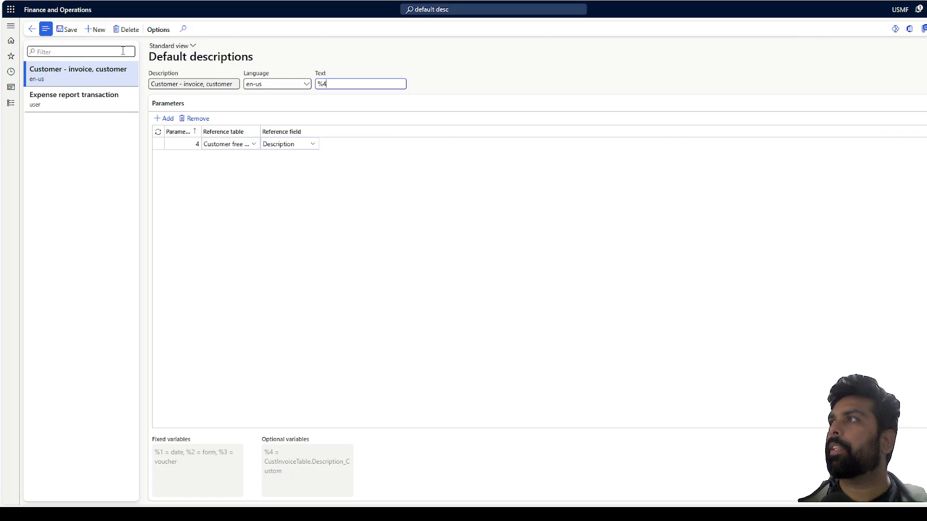
pyautogui.click(94, 30)
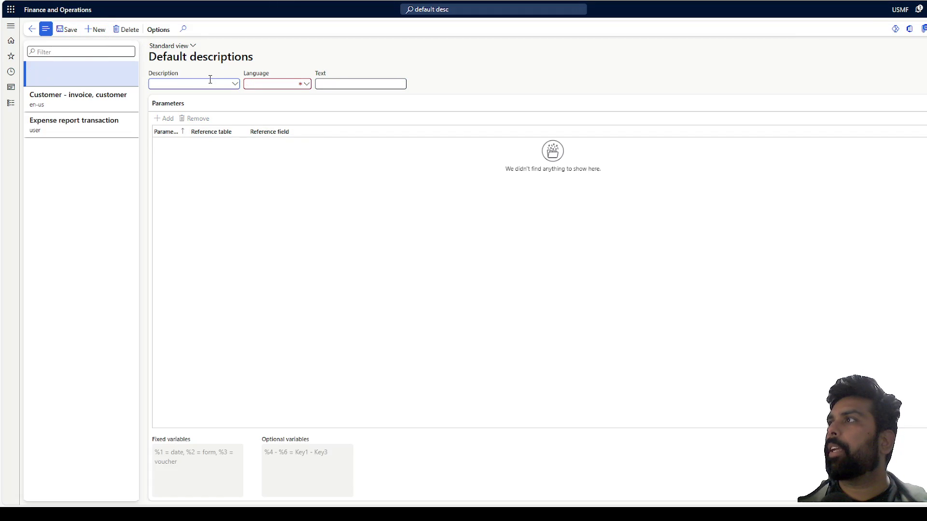
# - Save a Customer - invoice, ledger default description in language en-us
pyautogui.click(235, 84)
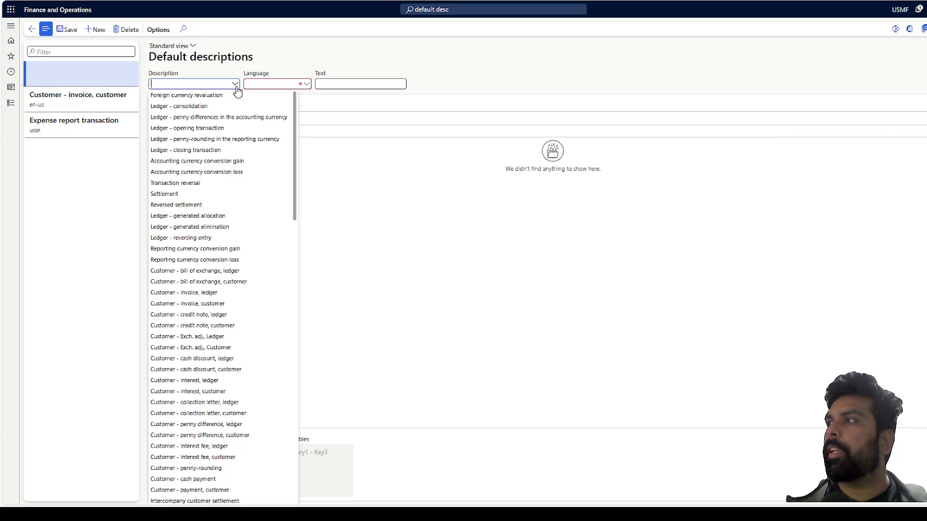
pyautogui.click(227, 293)
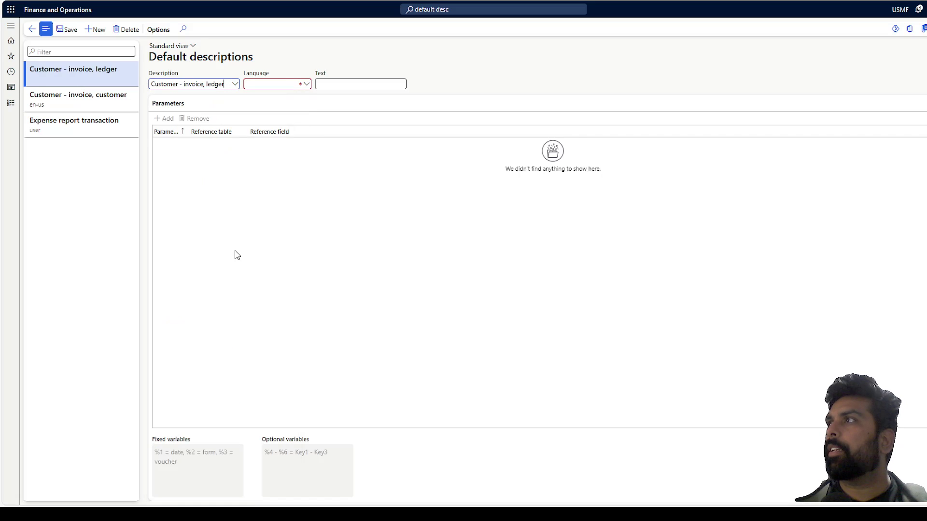
pyautogui.click(273, 82)
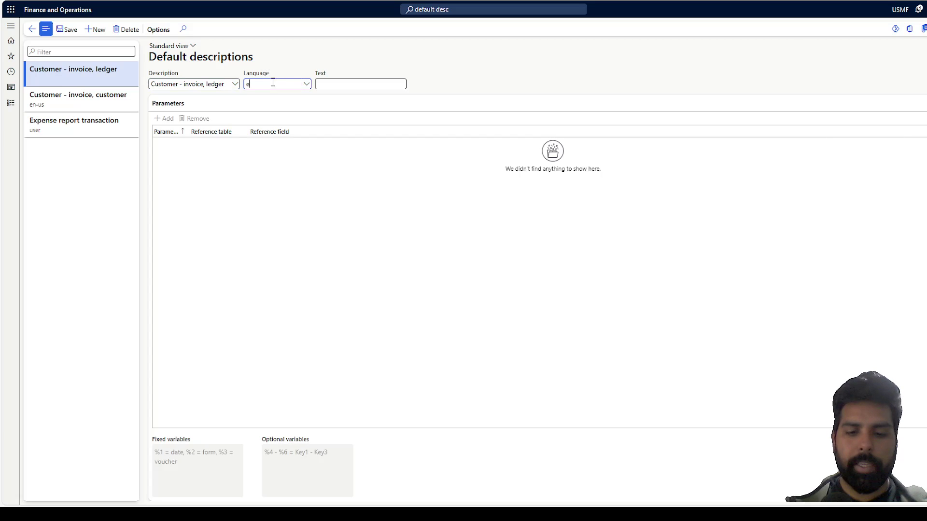
pyautogui.write('en-us')
pyautogui.press('Tab')
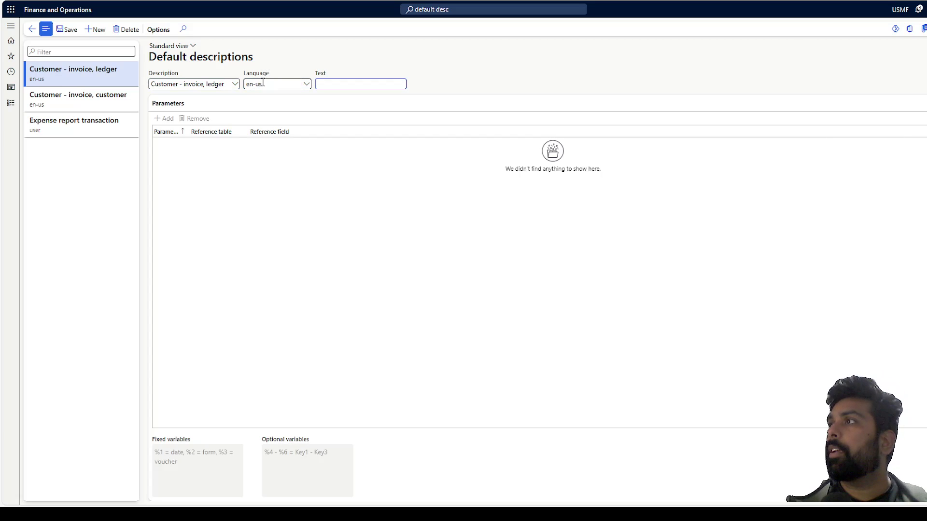
pyautogui.click(68, 30)
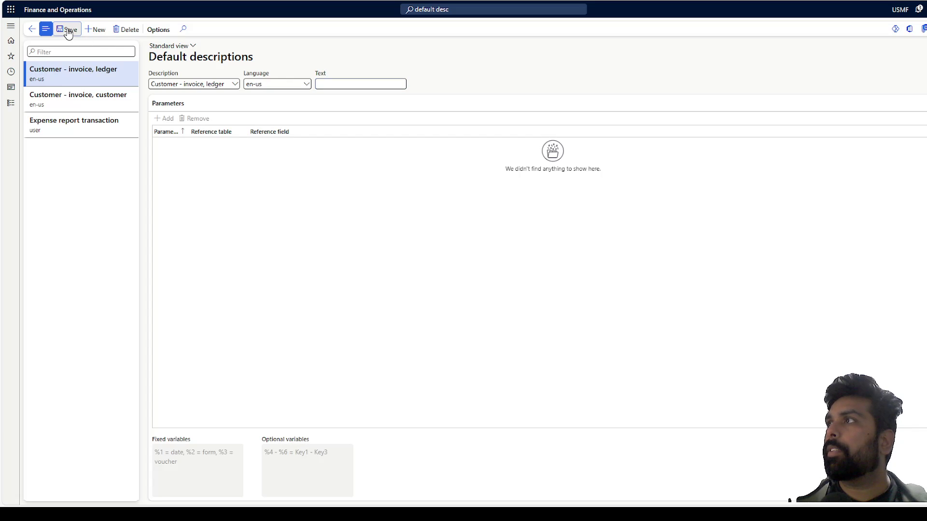
# - Add a parameter mapped to CustInvoiceTable Description_Custom and set the text to %4
pyautogui.click(169, 118)
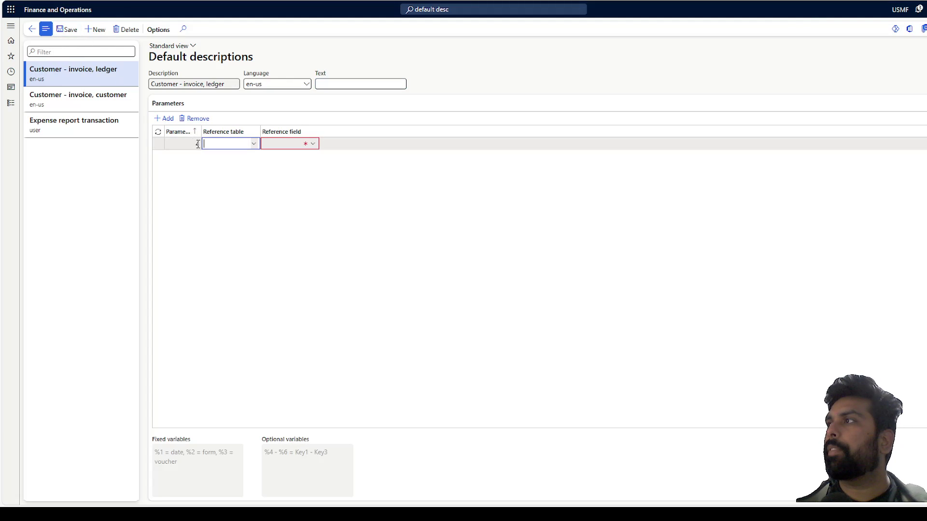
pyautogui.click(255, 144)
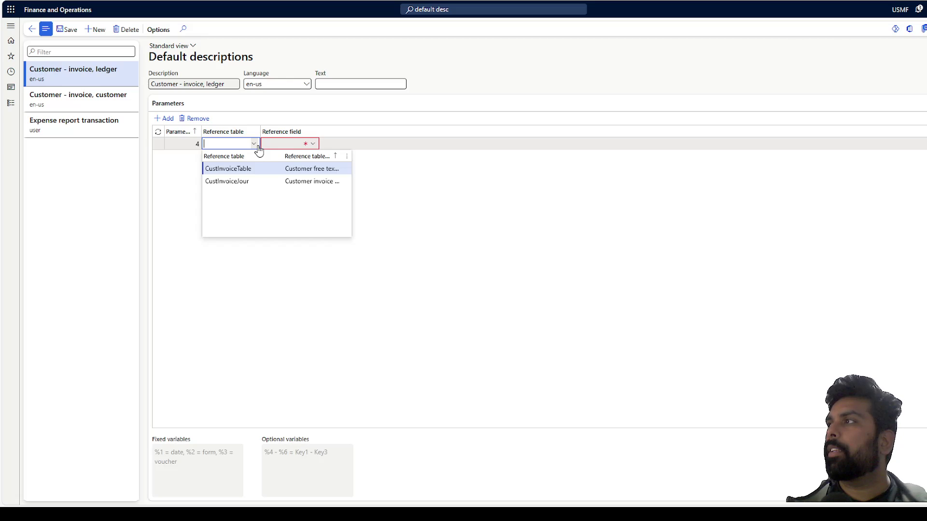
pyautogui.click(244, 167)
pyautogui.click(313, 145)
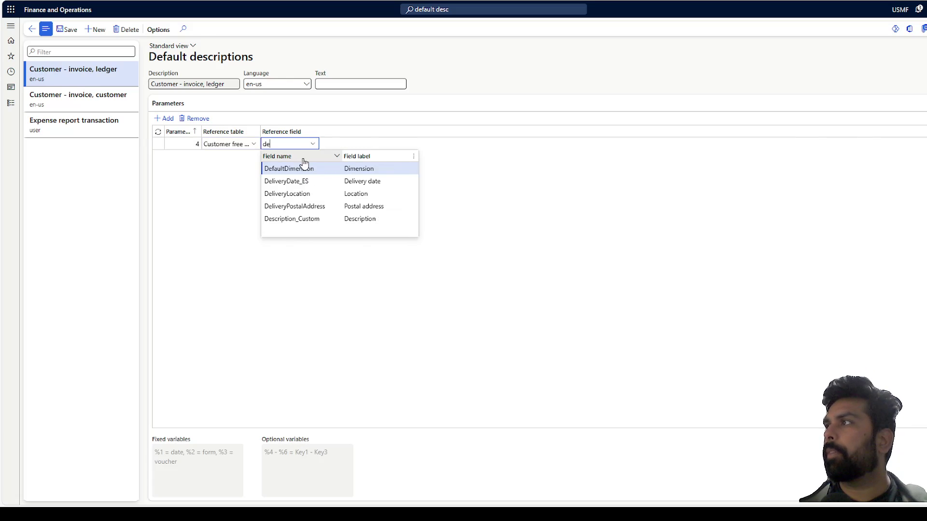
pyautogui.click(296, 220)
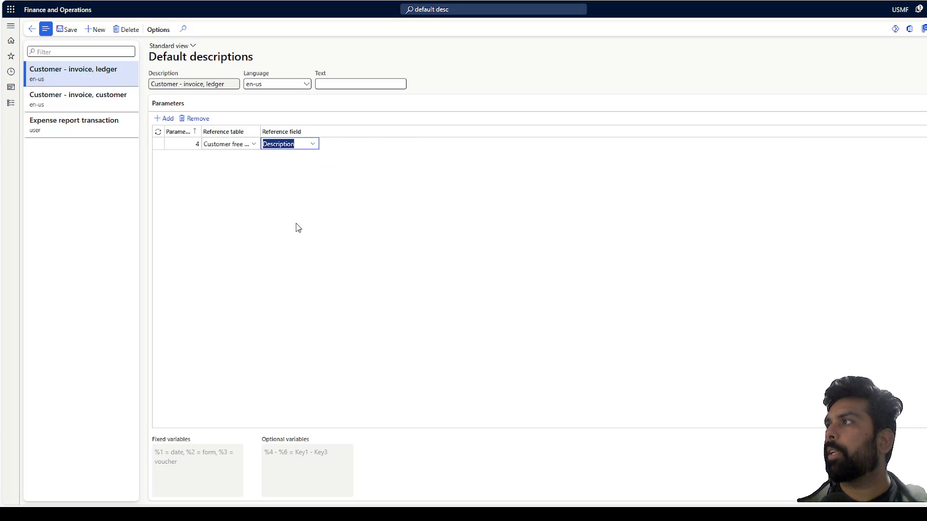
pyautogui.click(354, 83)
pyautogui.write('%4')
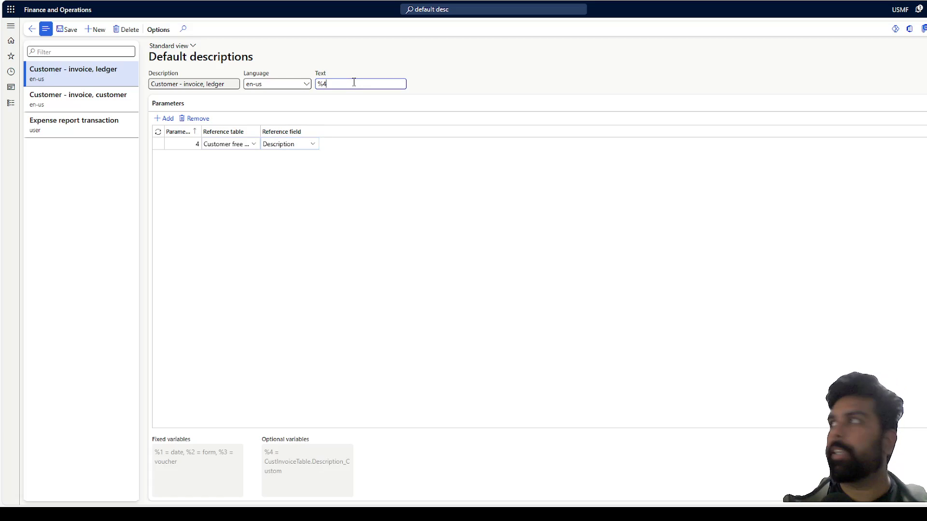
pyautogui.press('Tab')
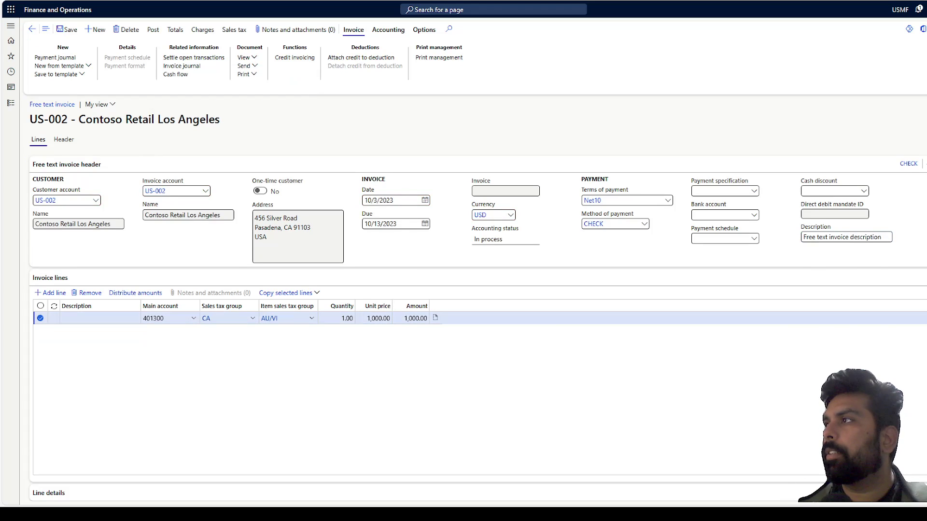
# - Review the header Description 'Free text invoice description' on the invoice
pyautogui.click(839, 237)
pyautogui.doubleClick(840, 237)
pyautogui.click(842, 237)
pyautogui.doubleClick(842, 237)
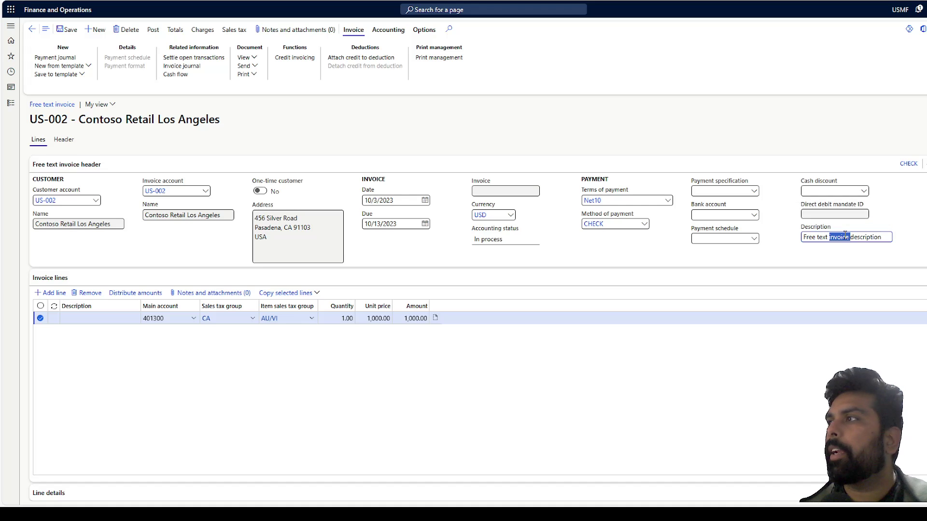
pyautogui.click(345, 122)
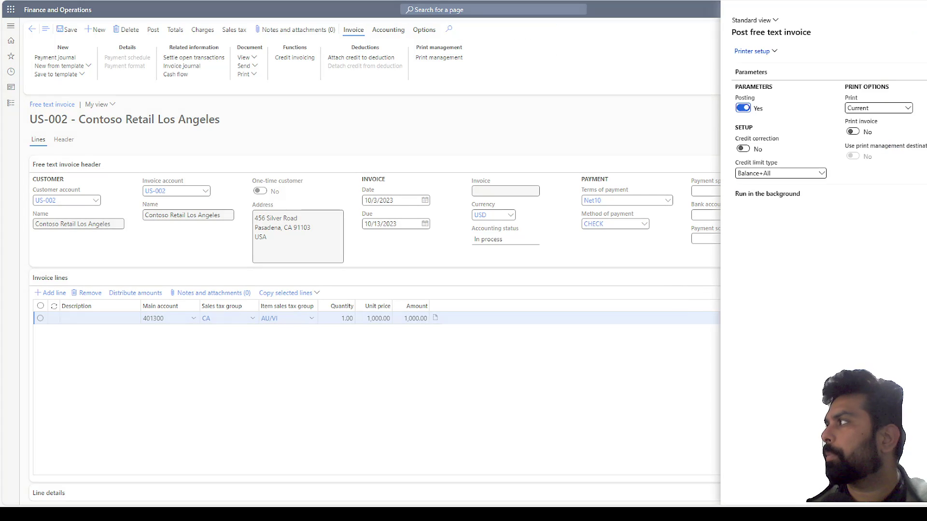
# - Set Credit limit type to None and post the free text invoice
pyautogui.click(820, 174)
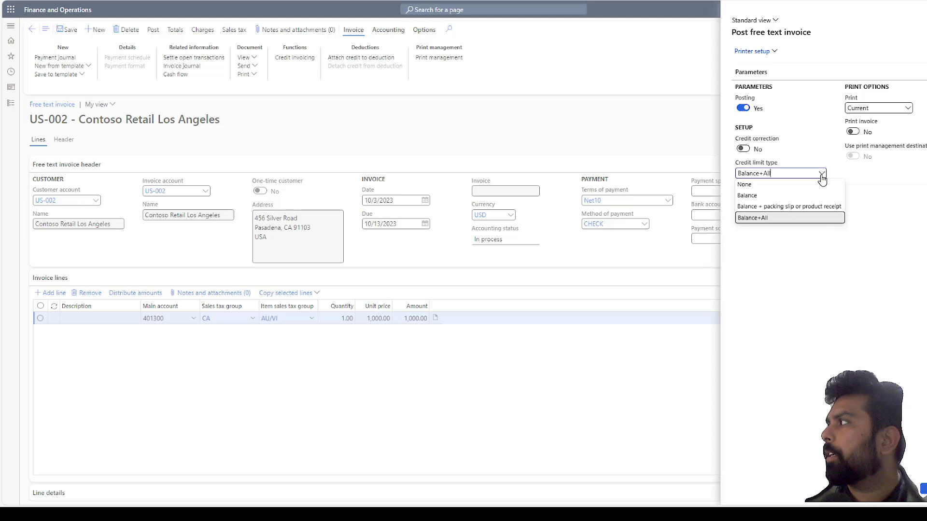
pyautogui.click(790, 188)
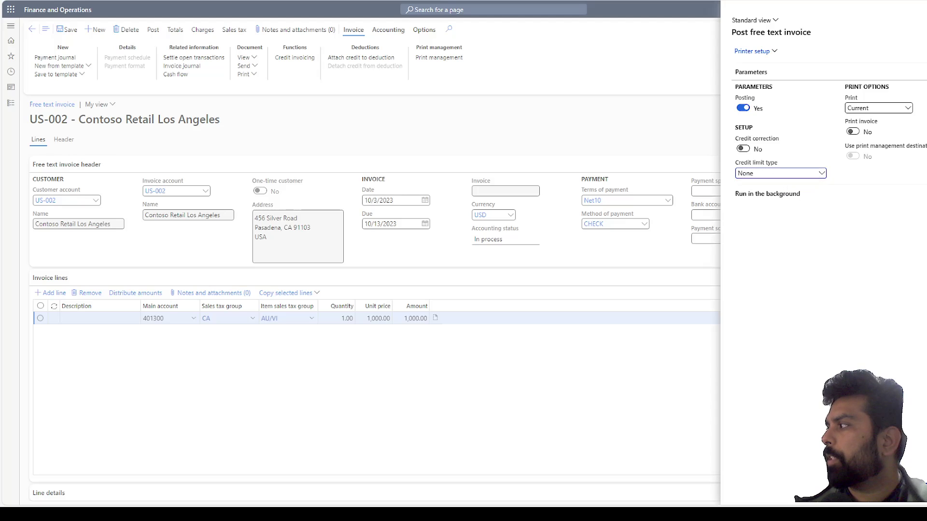
pyautogui.click(859, 487)
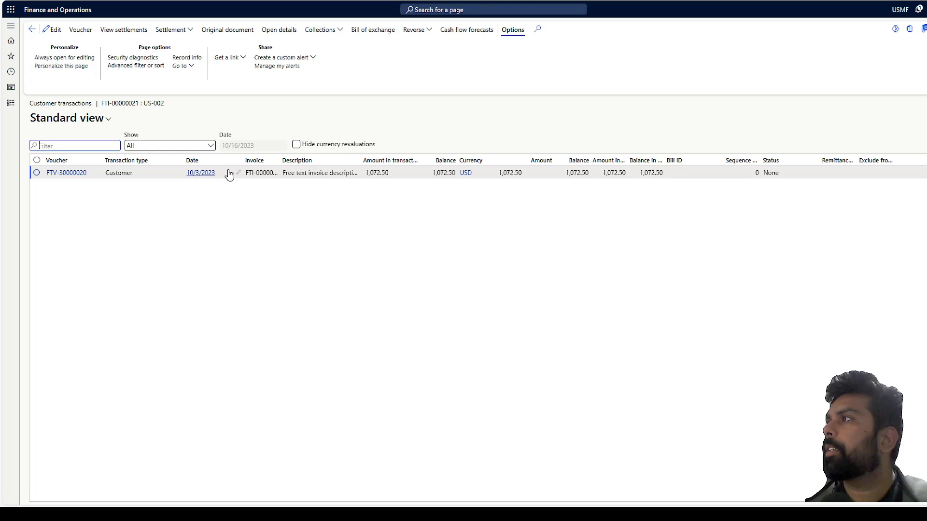
# - Confirm the posted customer transaction reads 'Free text invoice description' and open its voucher transactions
pyautogui.click(341, 170)
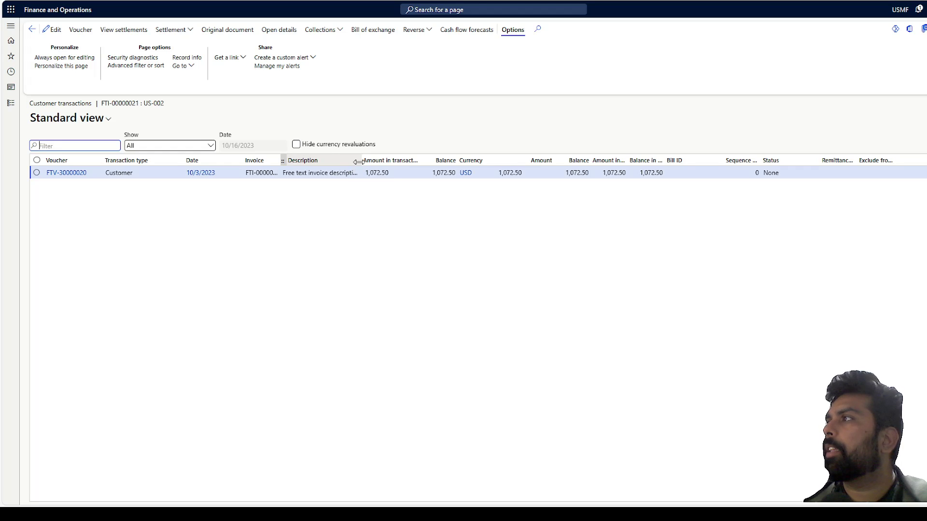
pyautogui.moveTo(359, 161); pyautogui.dragTo(500, 162)
pyautogui.moveTo(363, 172); pyautogui.dragTo(282, 173)
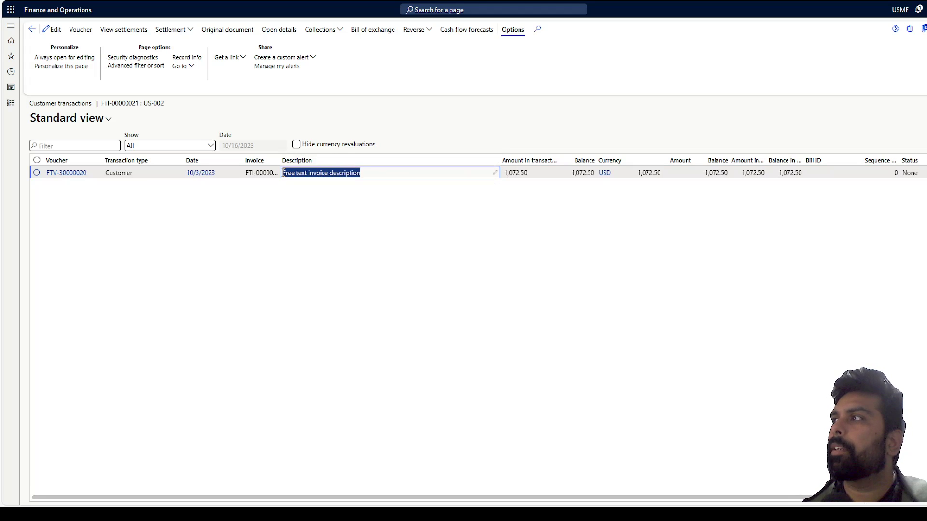
pyautogui.click(72, 30)
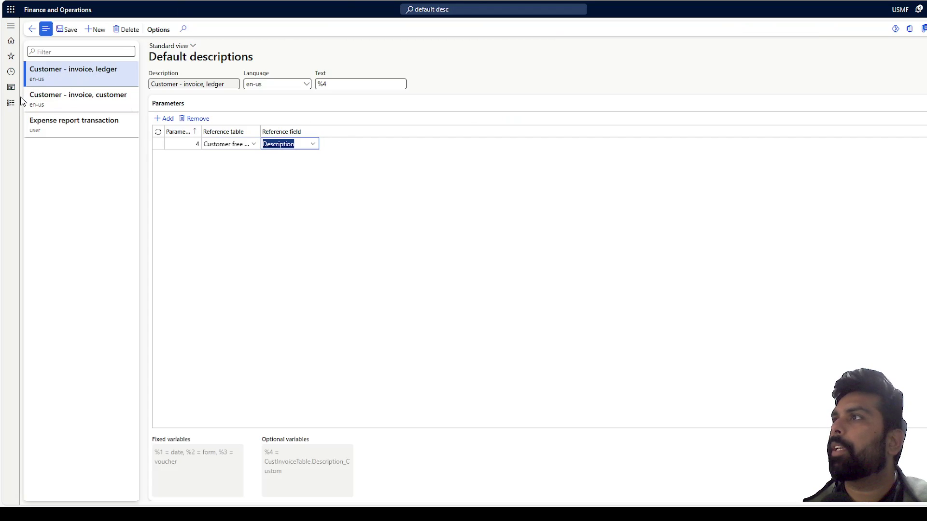
# - Open General ledger > Periodic tasks > Subledger journal entries not yet transferred and select the Free text invoice entry
pyautogui.click(11, 102)
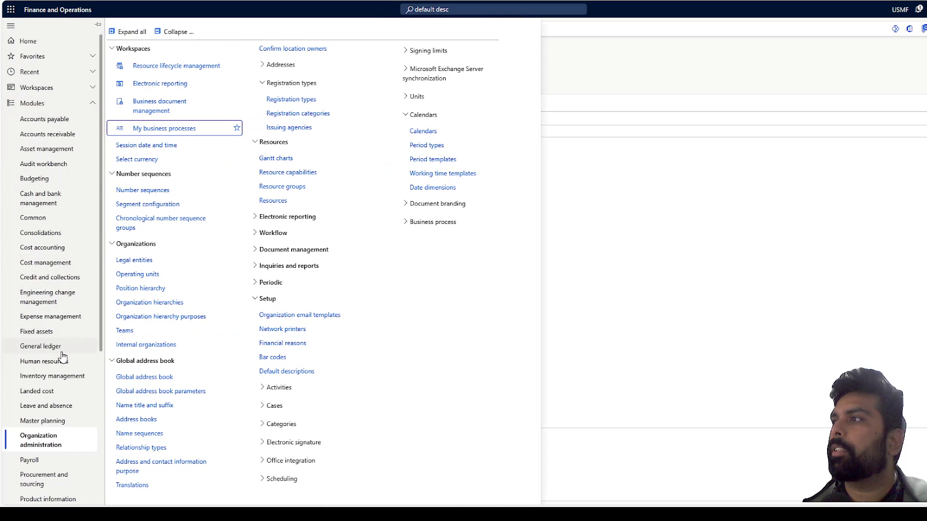
pyautogui.click(61, 354)
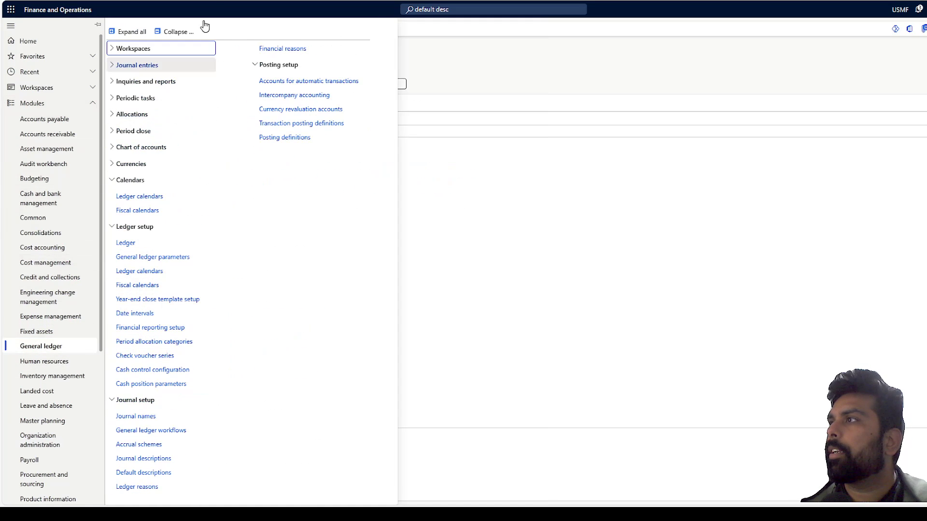
pyautogui.click(178, 32)
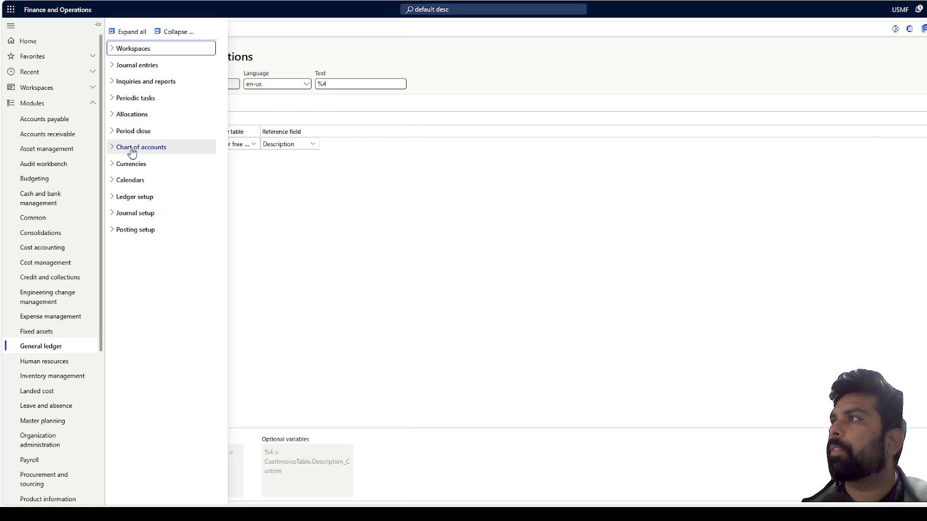
pyautogui.click(137, 99)
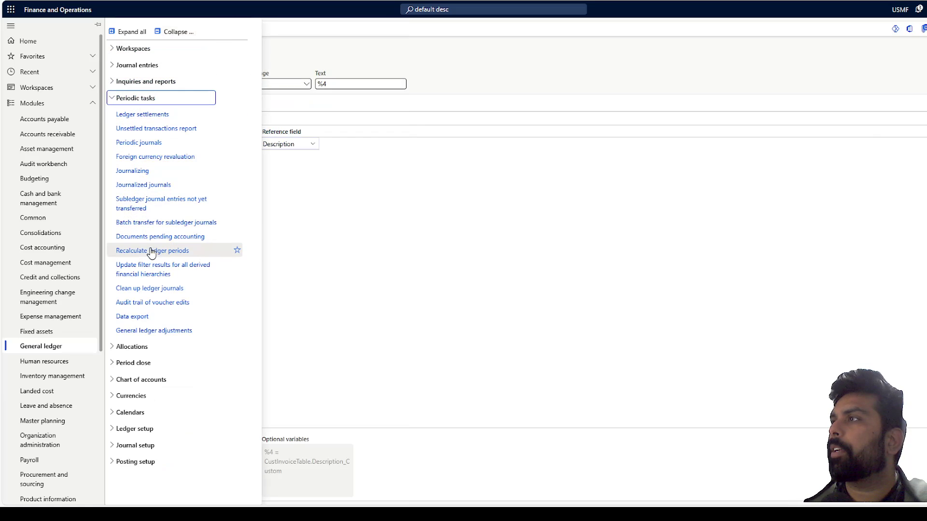
pyautogui.click(155, 211)
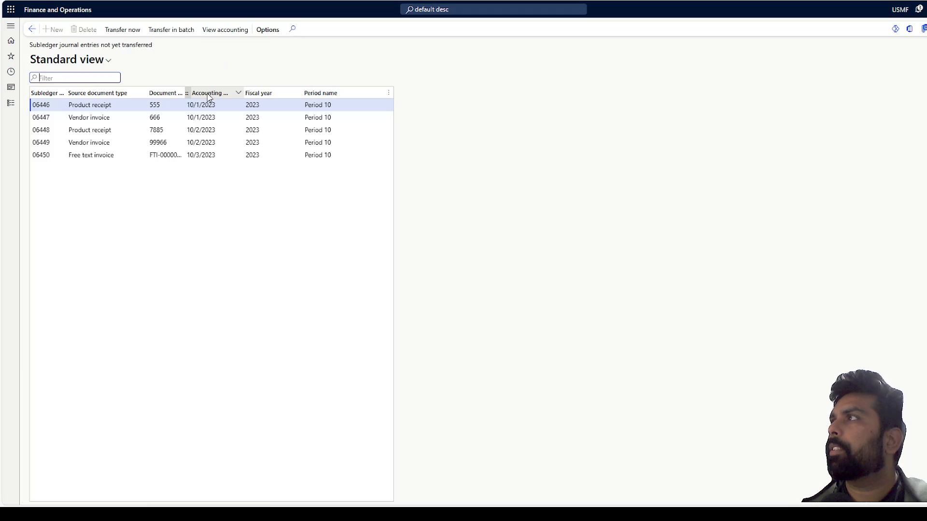
pyautogui.click(119, 155)
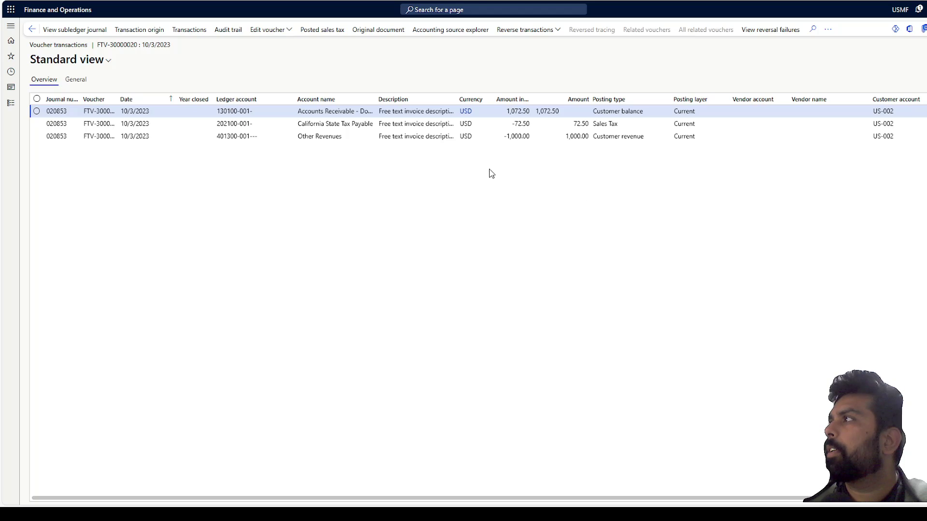
# - Verify each FTV-30000020 voucher line reads 'Free text invoice description', then return to the home dashboard
pyautogui.moveTo(458, 102); pyautogui.dragTo(529, 102)
pyautogui.rightClick(531, 114)
pyautogui.press('Escape')
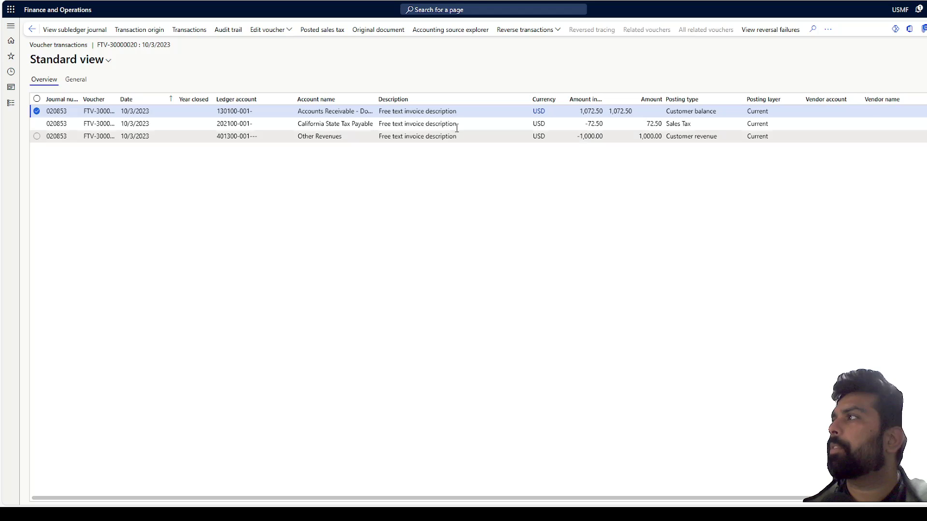
pyautogui.click(463, 119)
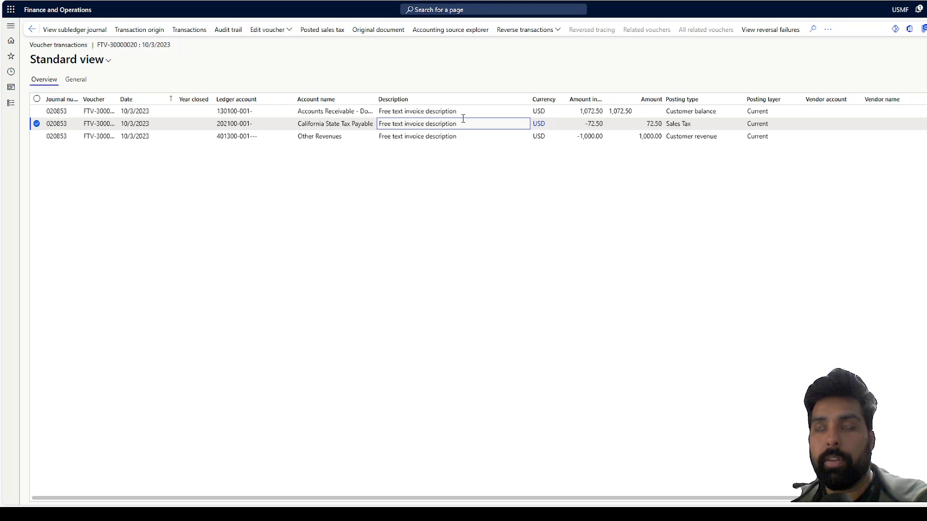
pyautogui.click(211, 205)
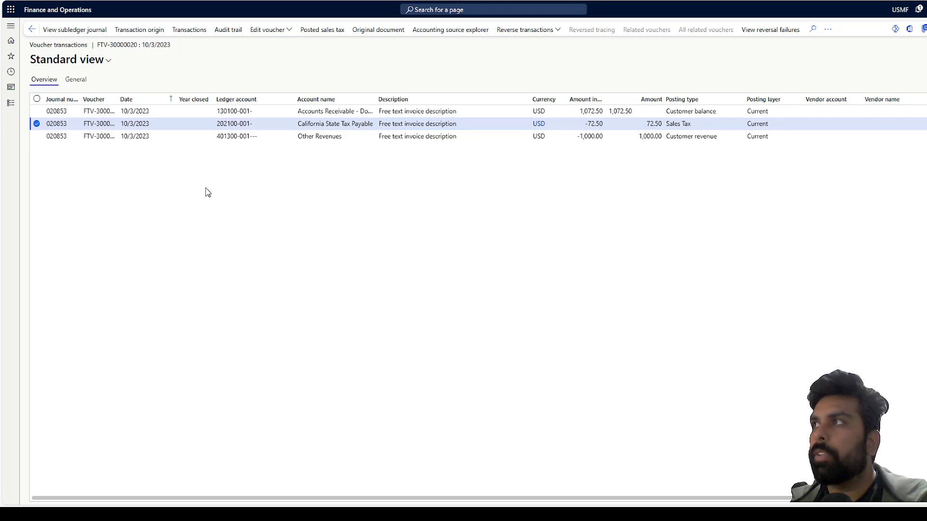
pyautogui.click(83, 18)
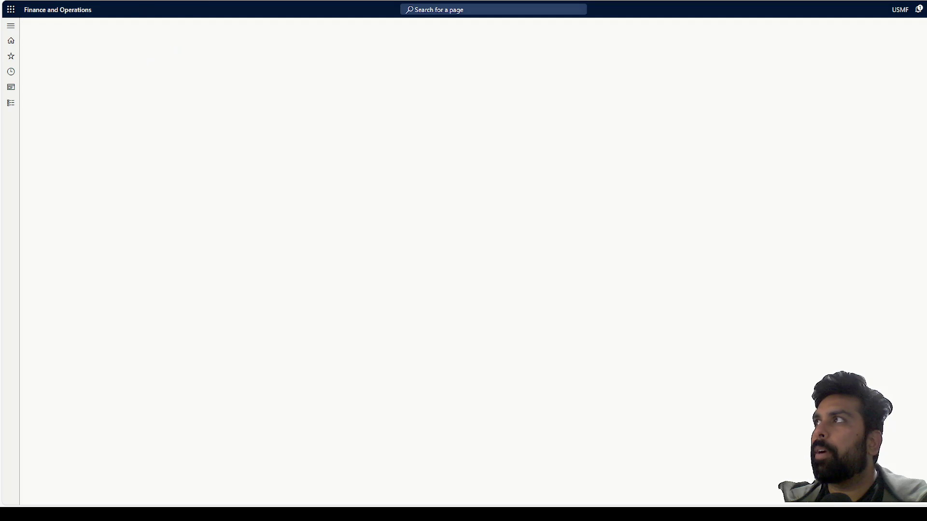